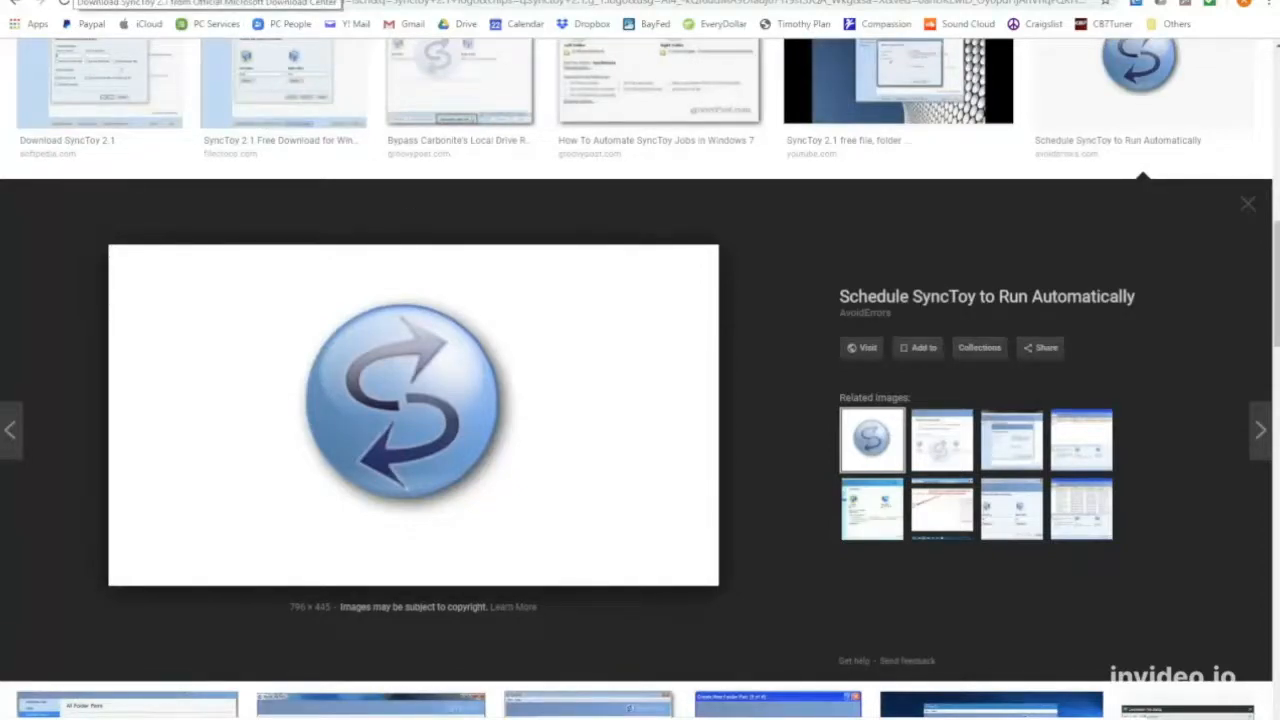
- Switch to the web page for downloading SyncToy 2.1 from the Official Microsoft Download Center
left_click(72, 1)
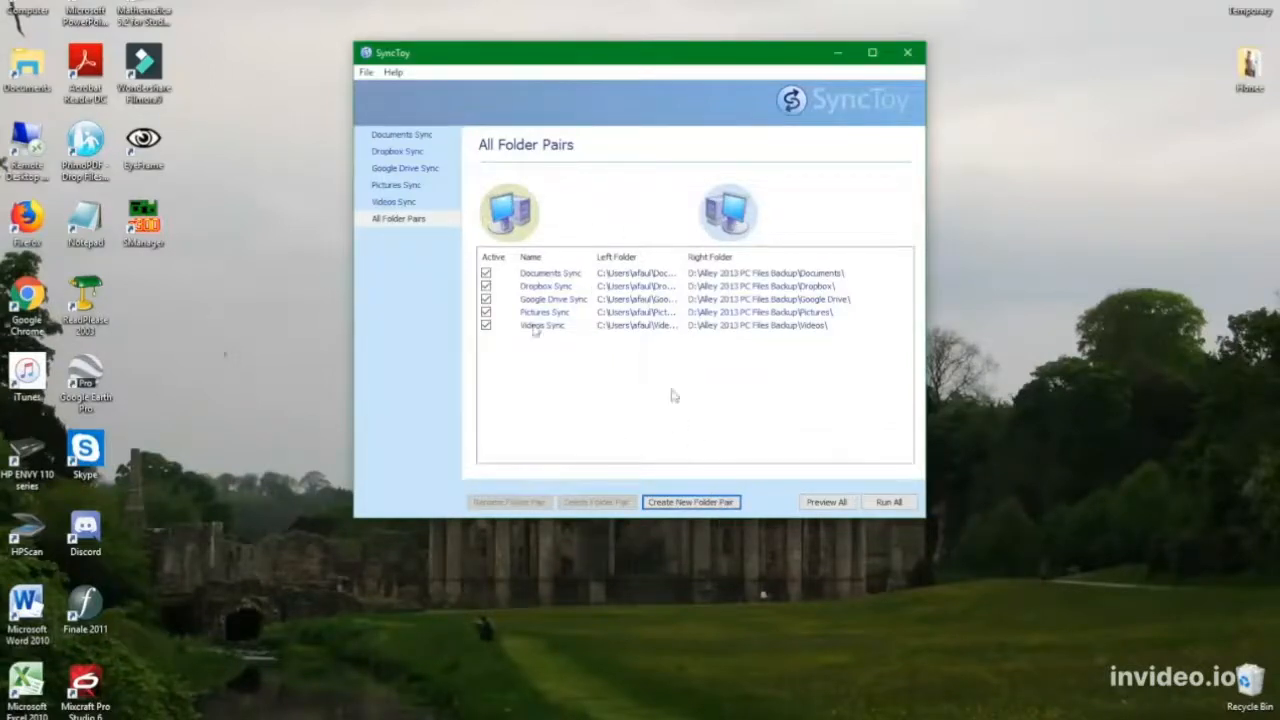
- Start a new folder pair and choose the Solo piano folder, inside Compositions in the profile's Documents, as the left folder
left_click(692, 502)
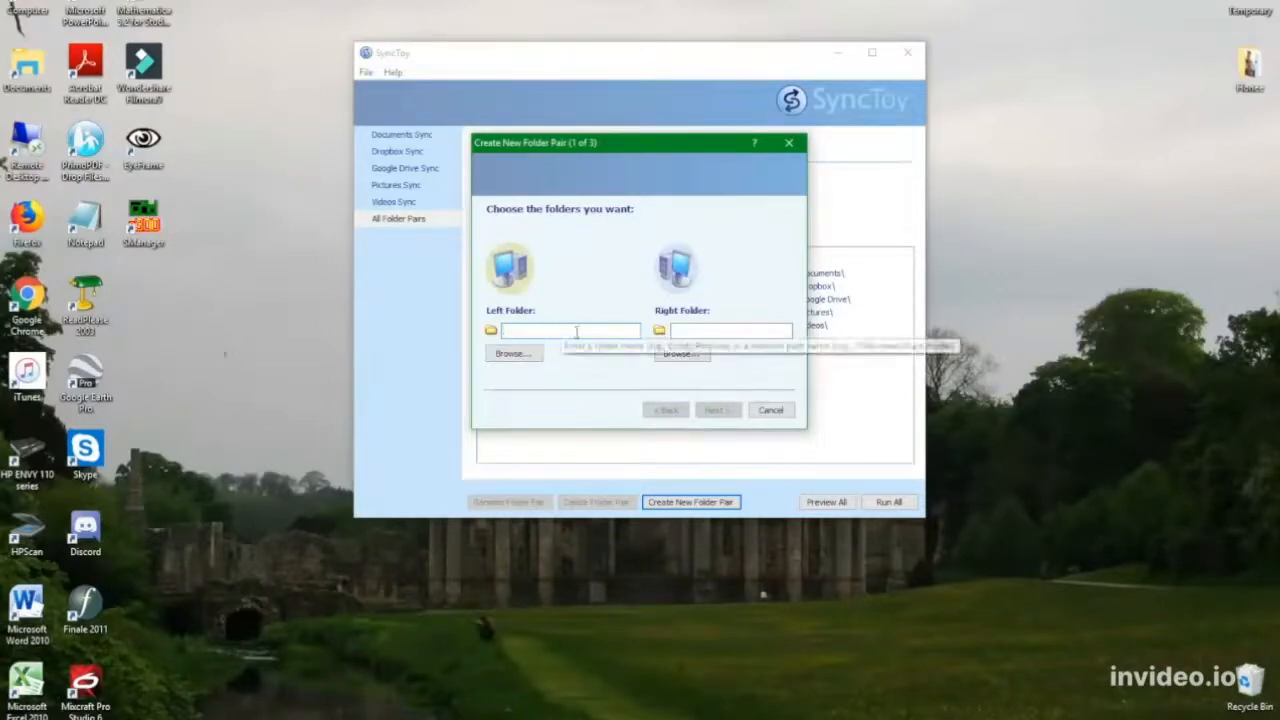
left_click(512, 354)
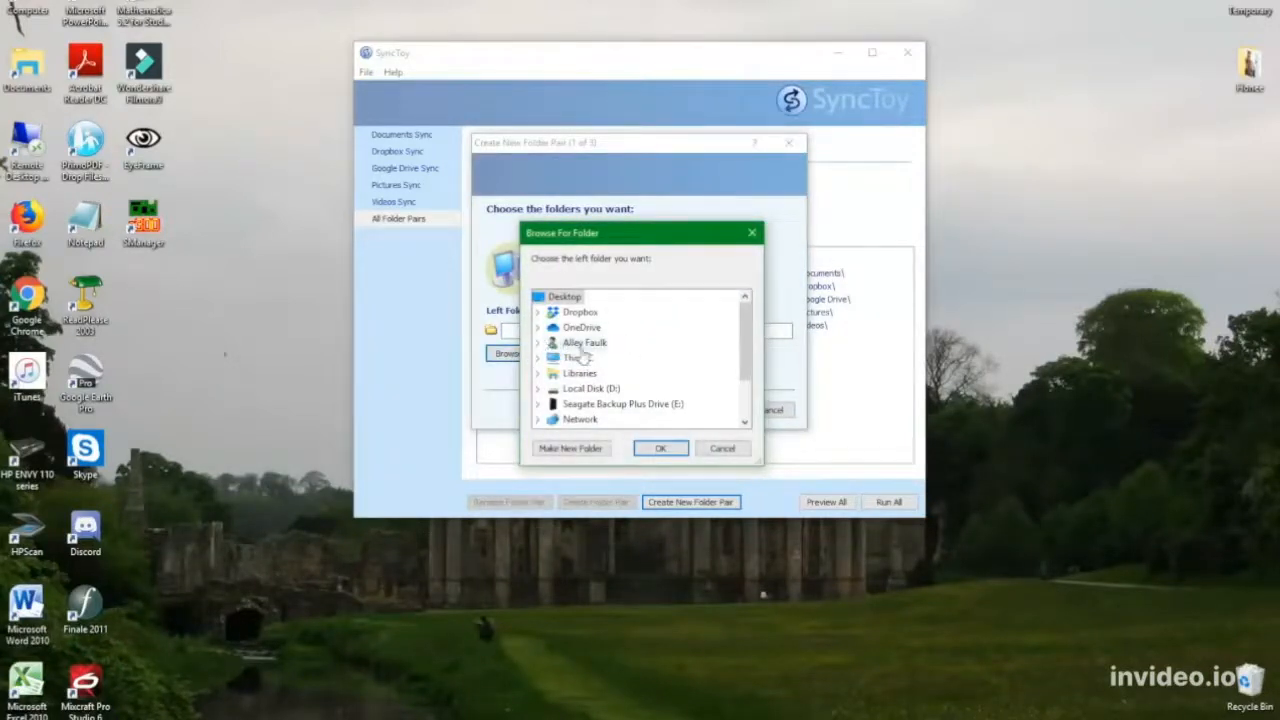
double_click(584, 345)
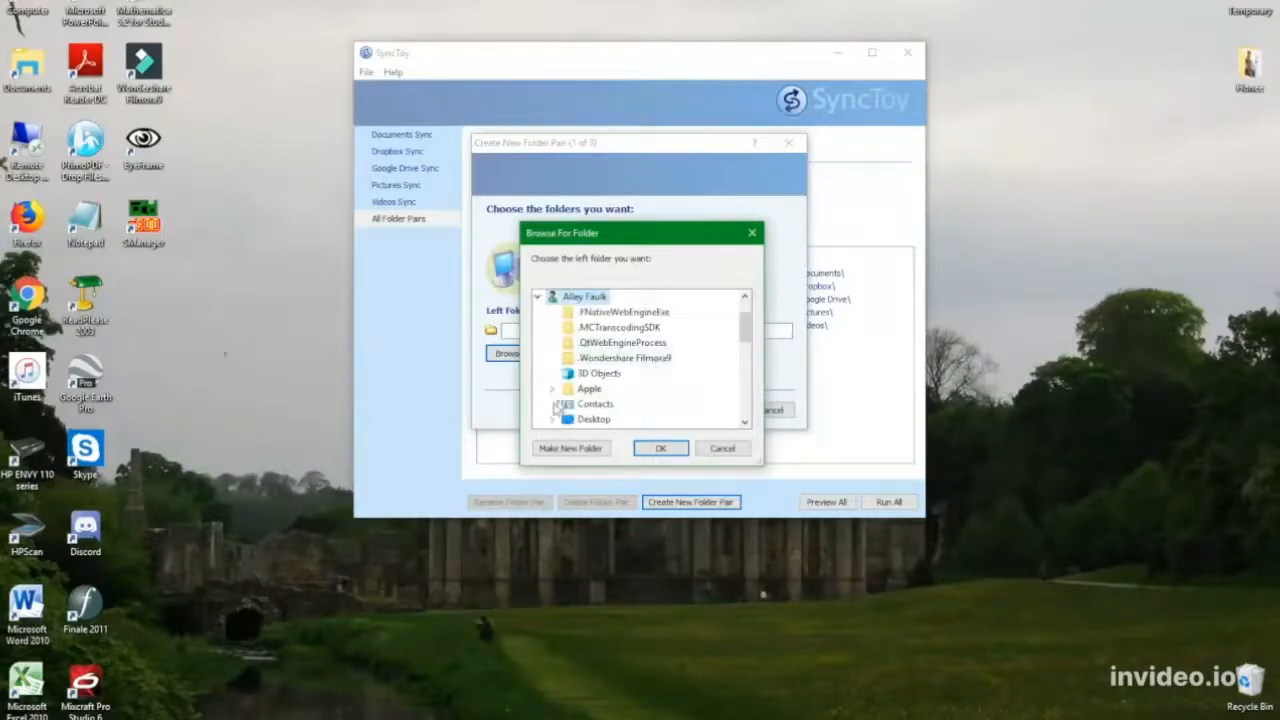
scroll(600, 400, "down", 2)
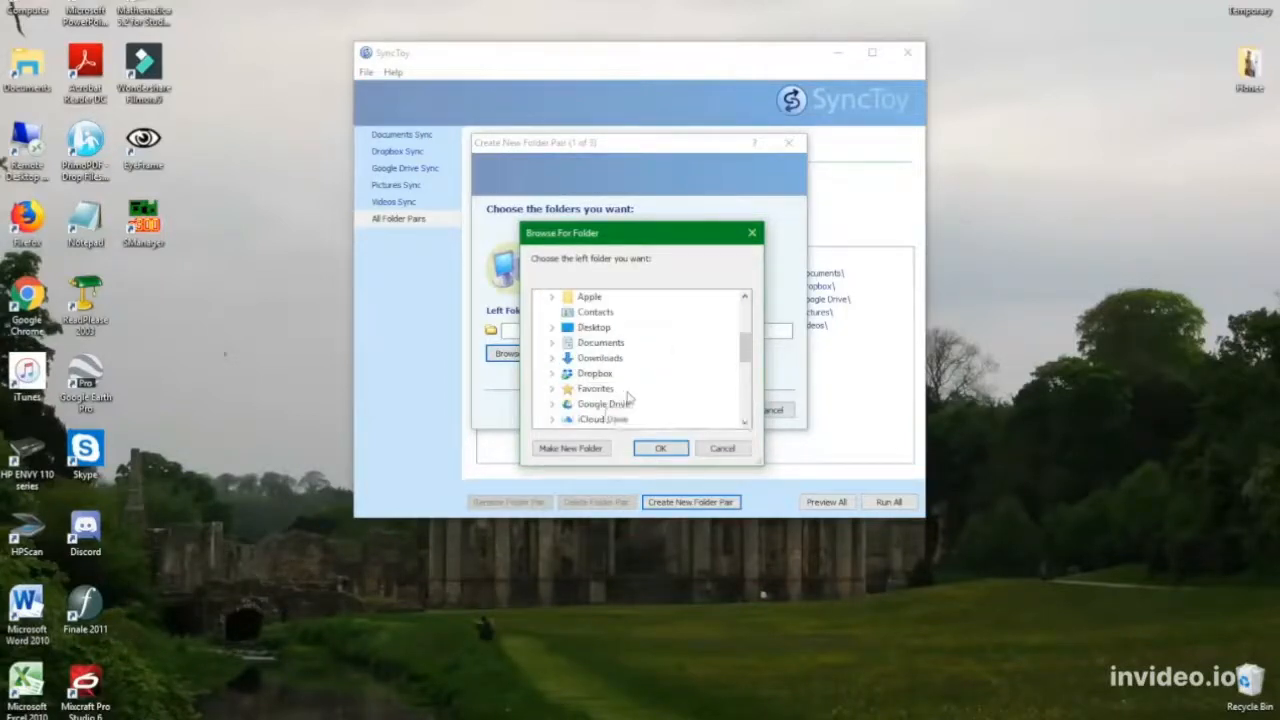
double_click(596, 343)
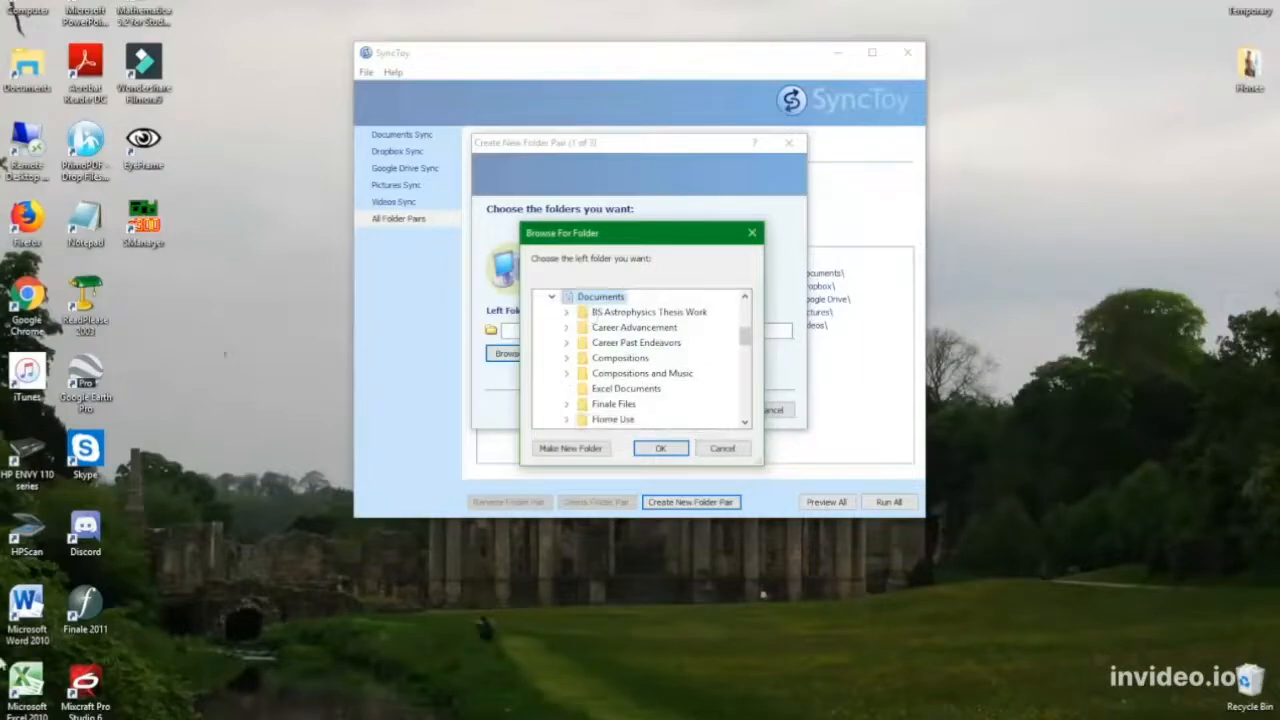
double_click(622, 358)
scroll(640, 368, "down", 3)
double_click(628, 328)
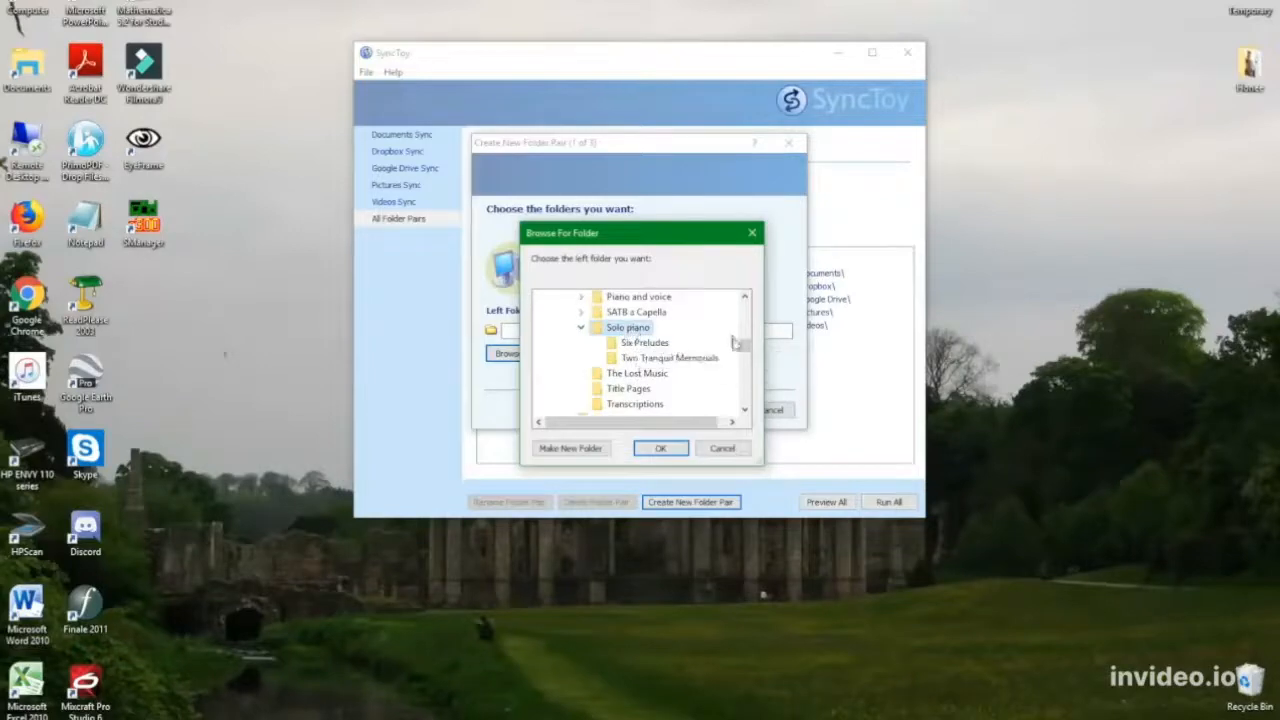
scroll(746, 340, "up", 2)
mouse_move(749, 341)
left_mouse_down()
mouse_move(747, 314)
mouse_move(746, 326)
left_mouse_up()
scroll(714, 345, "down", 1)
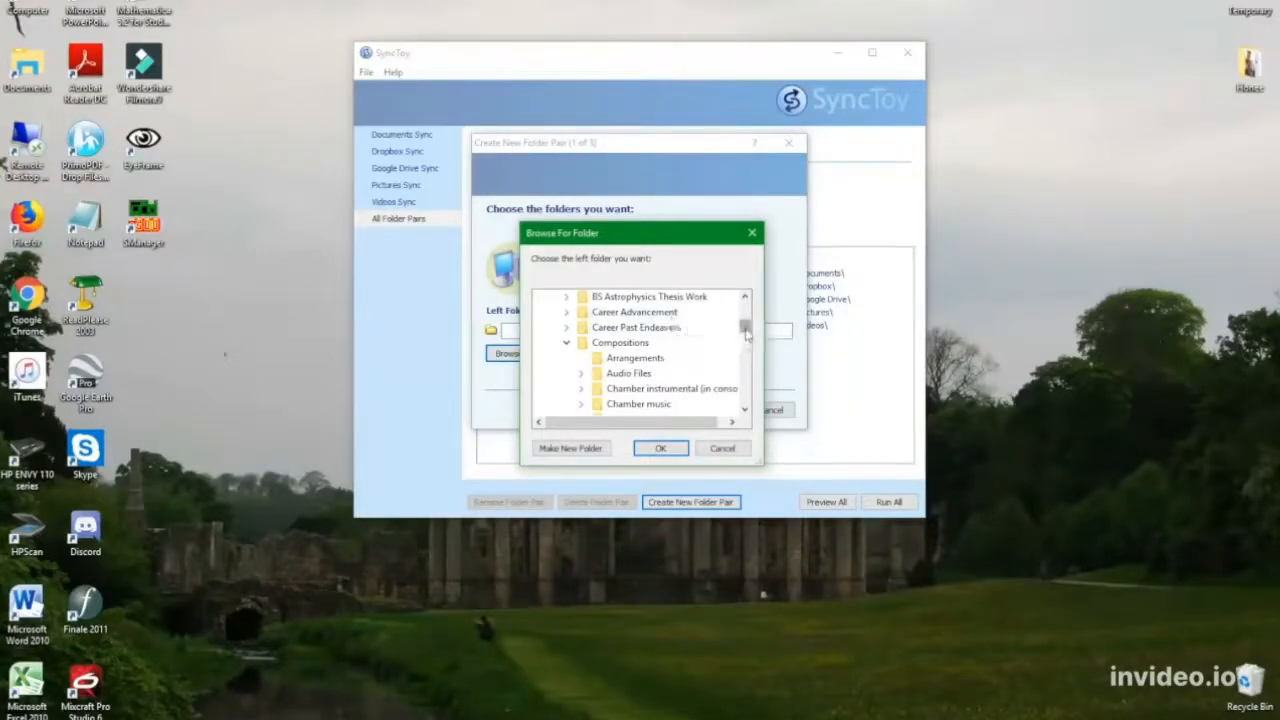
left_click_drag(746, 335, 746, 353)
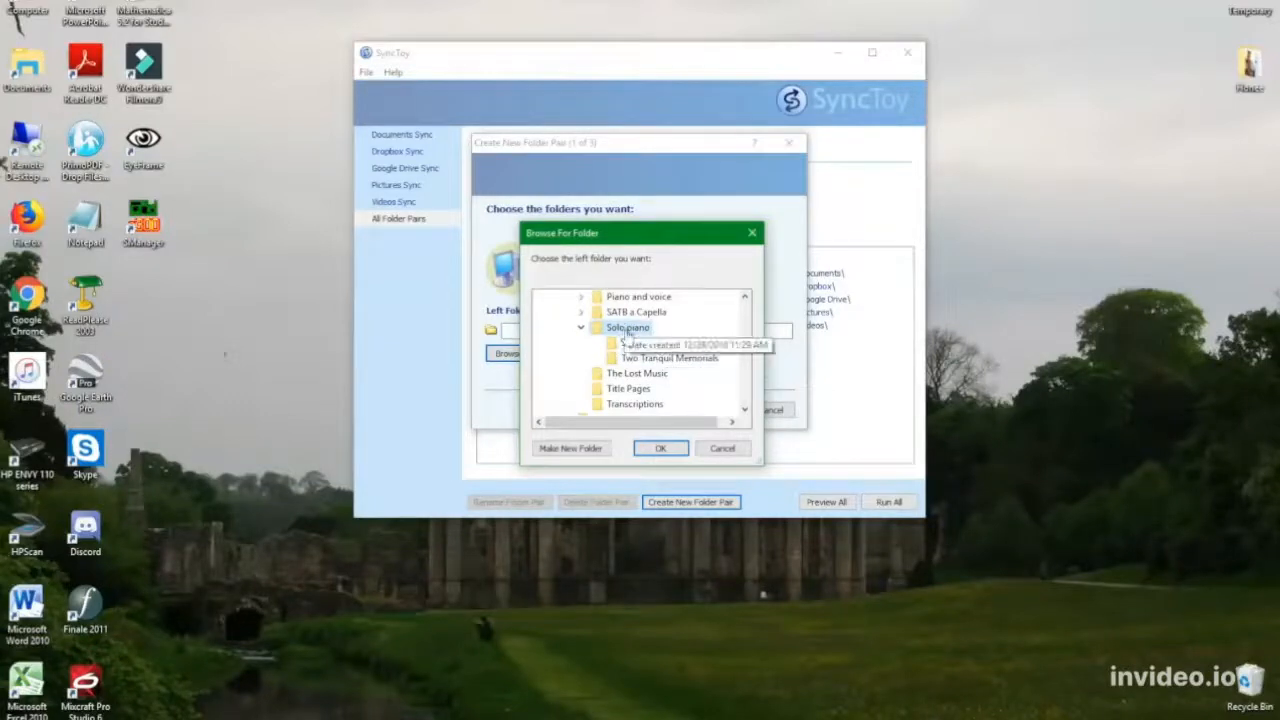
left_click(628, 330)
left_click(660, 448)
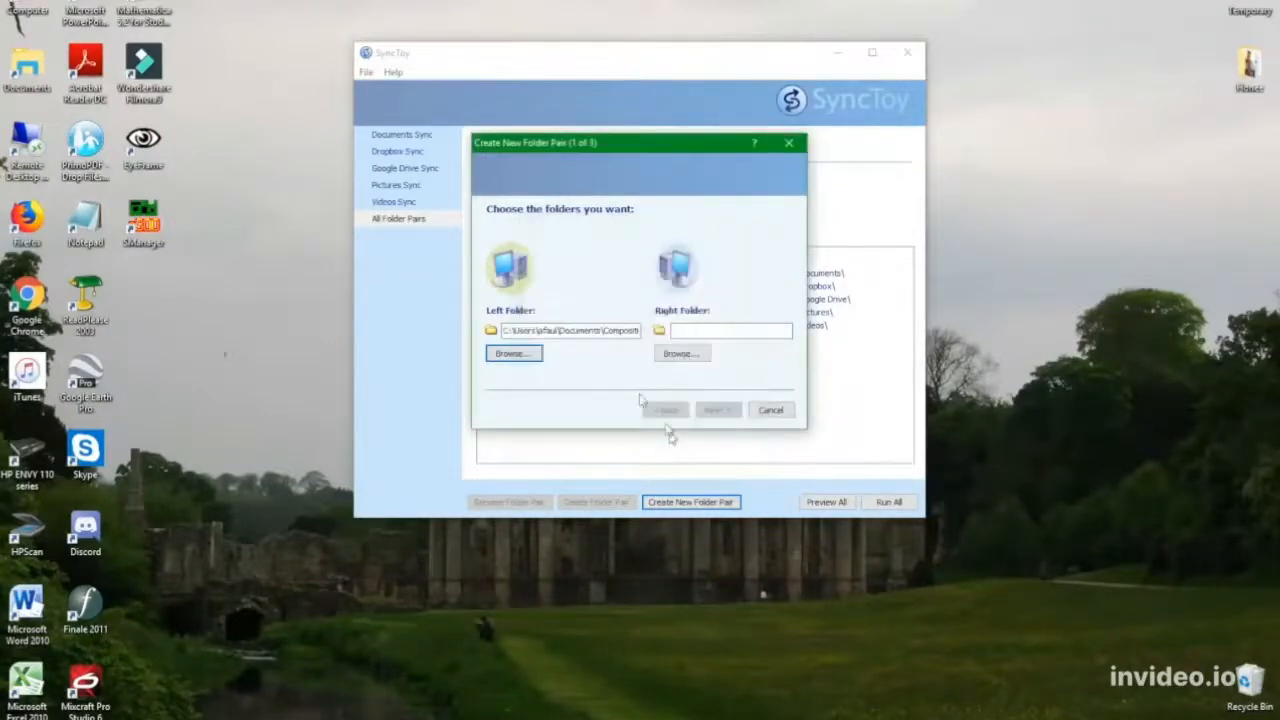
- Examine the chosen left folder's path through to its end
double_click(560, 331)
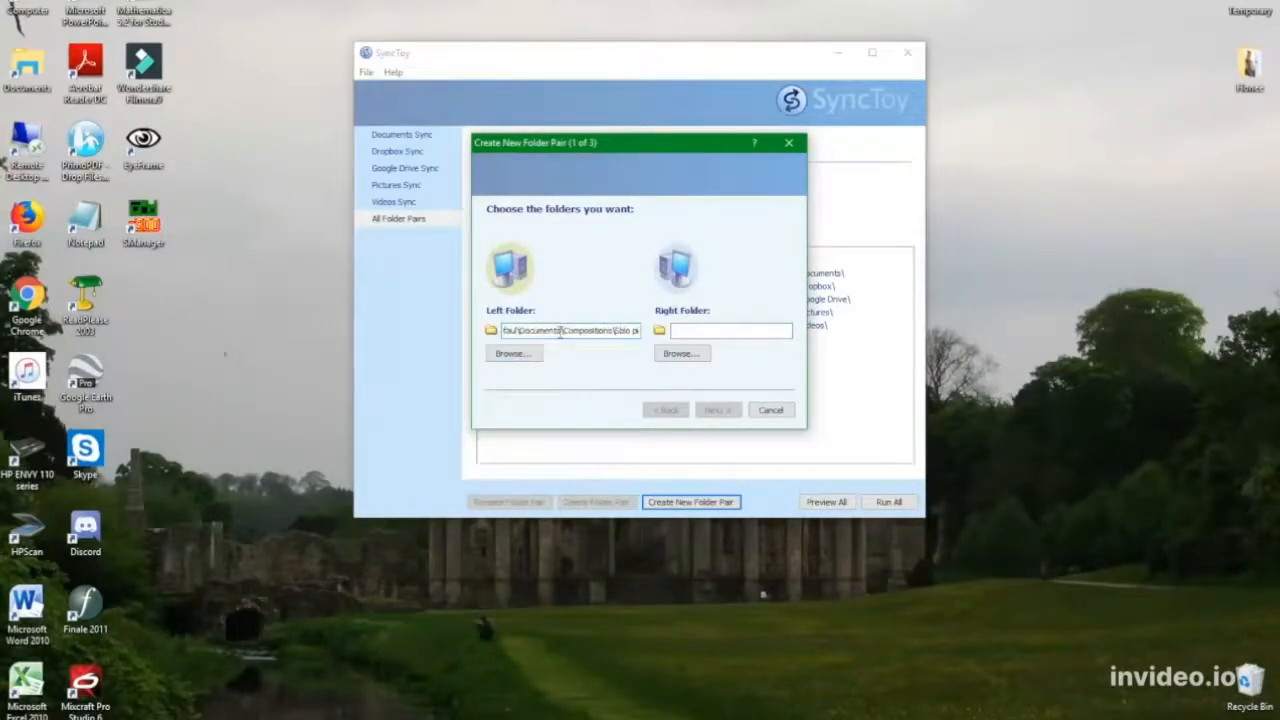
key("Right")
key("Right")
key("Right")
key("Right")
key("Right")
key("Right")
key("Right")
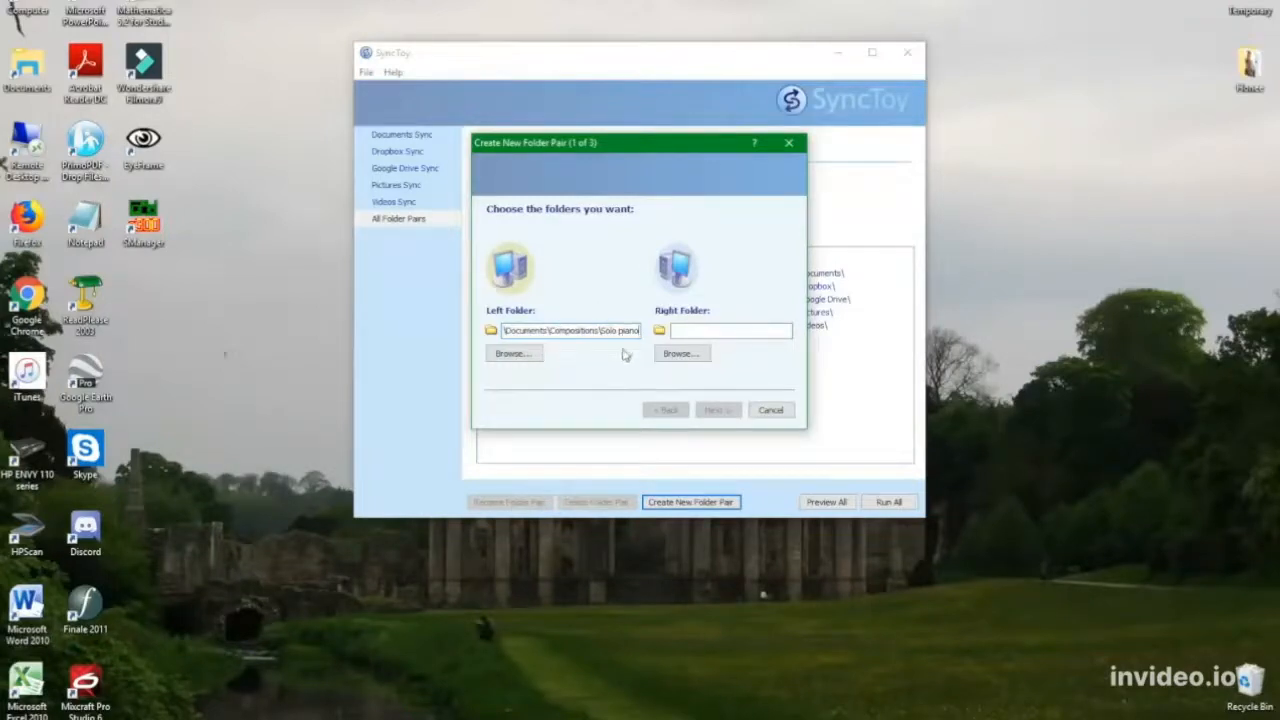
- Choose the Solo Piano folder, inside the 2013 PC Files Backup folder on Local Disk (D:), as the right folder
left_click(692, 333)
left_click(686, 356)
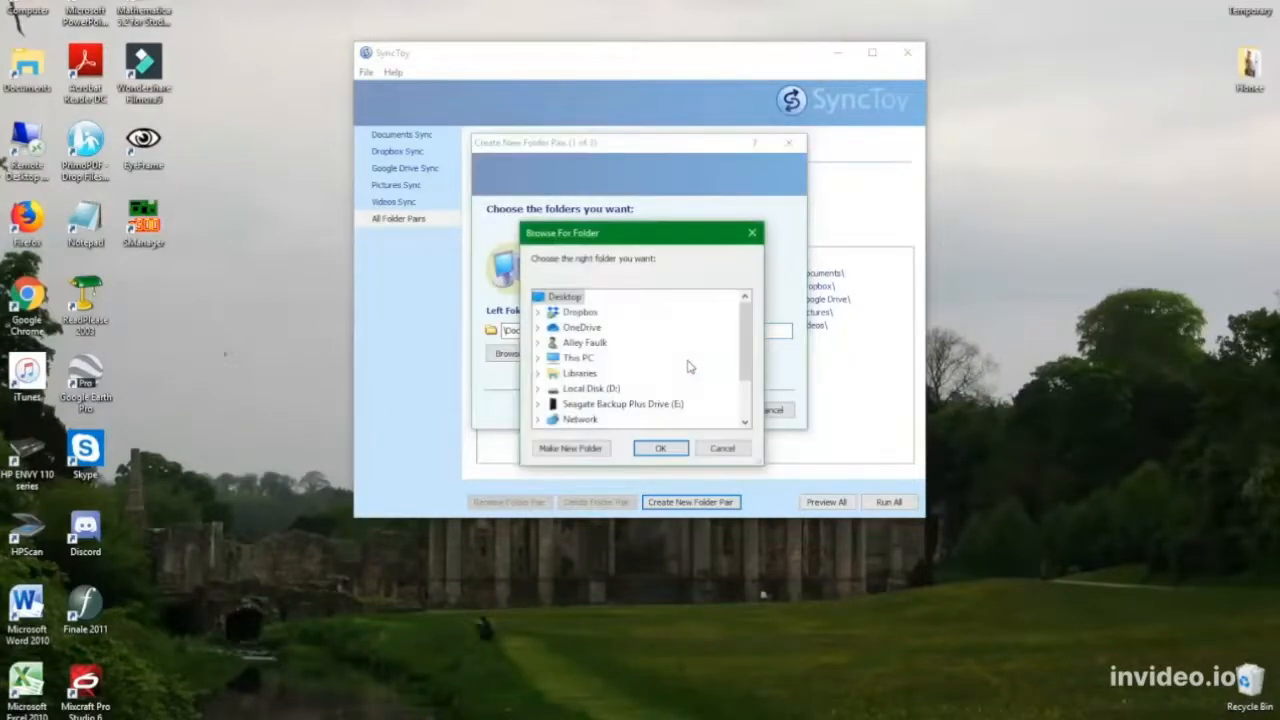
scroll(748, 342, "down", 1)
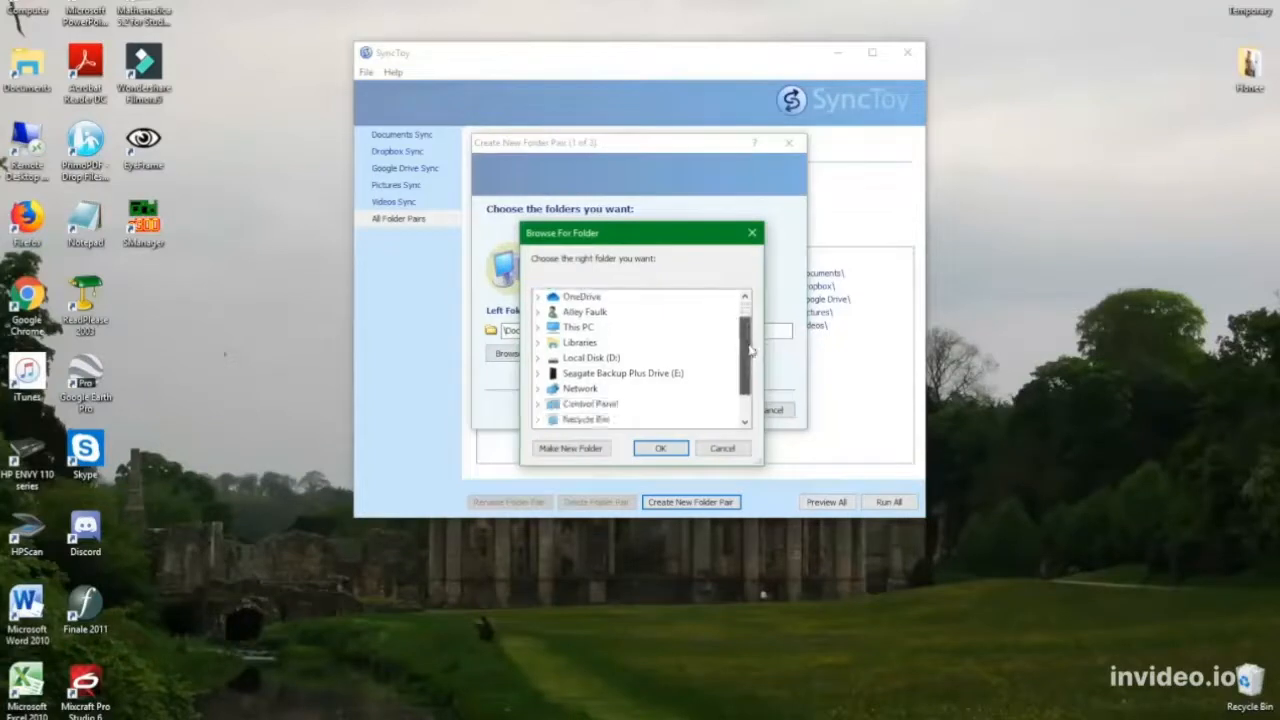
double_click(592, 358)
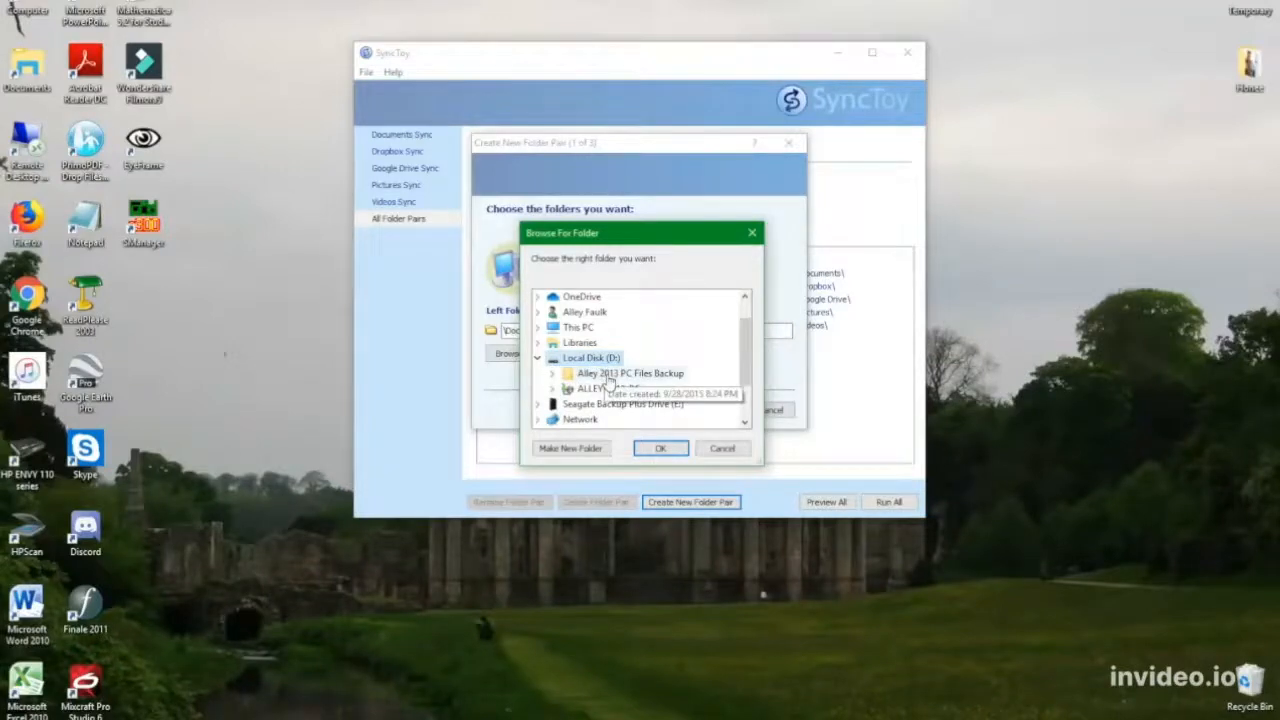
double_click(662, 378)
scroll(635, 363, "down", 1)
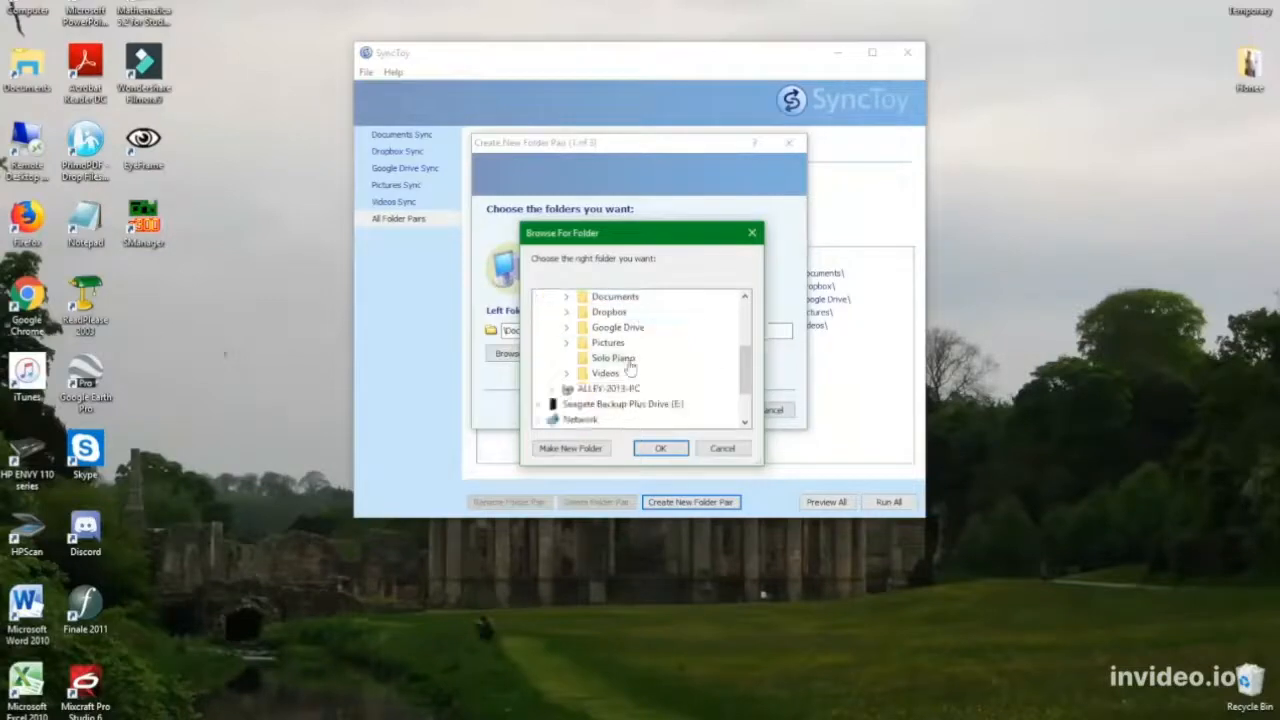
left_click(619, 364)
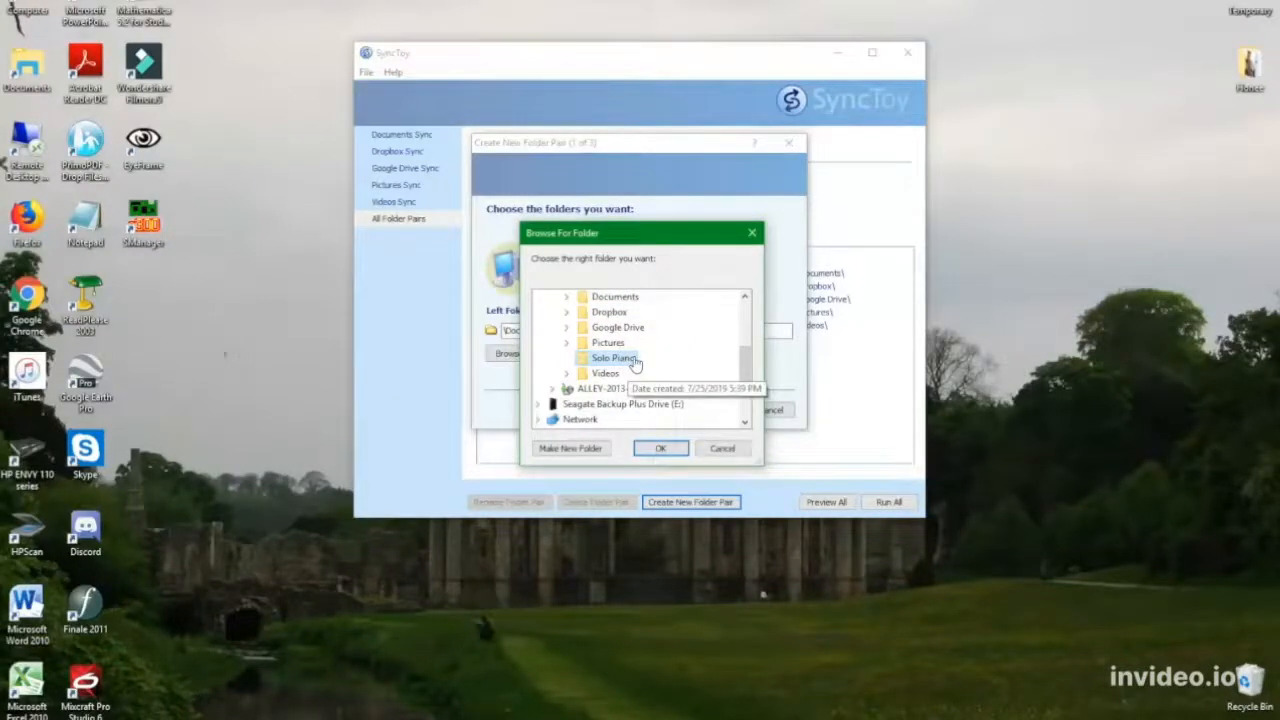
left_click(666, 449)
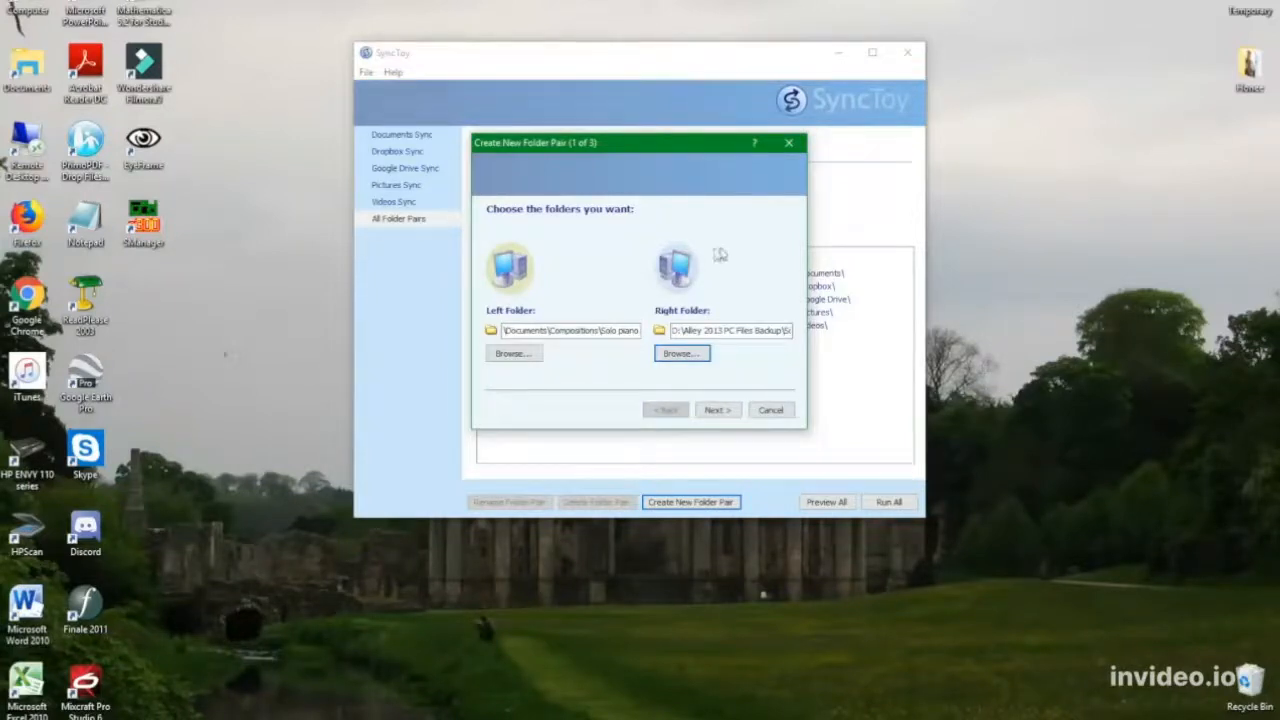
- Continue to the action choice and compare the explanations of Synchronize, Echo and Contribute
left_click(719, 414)
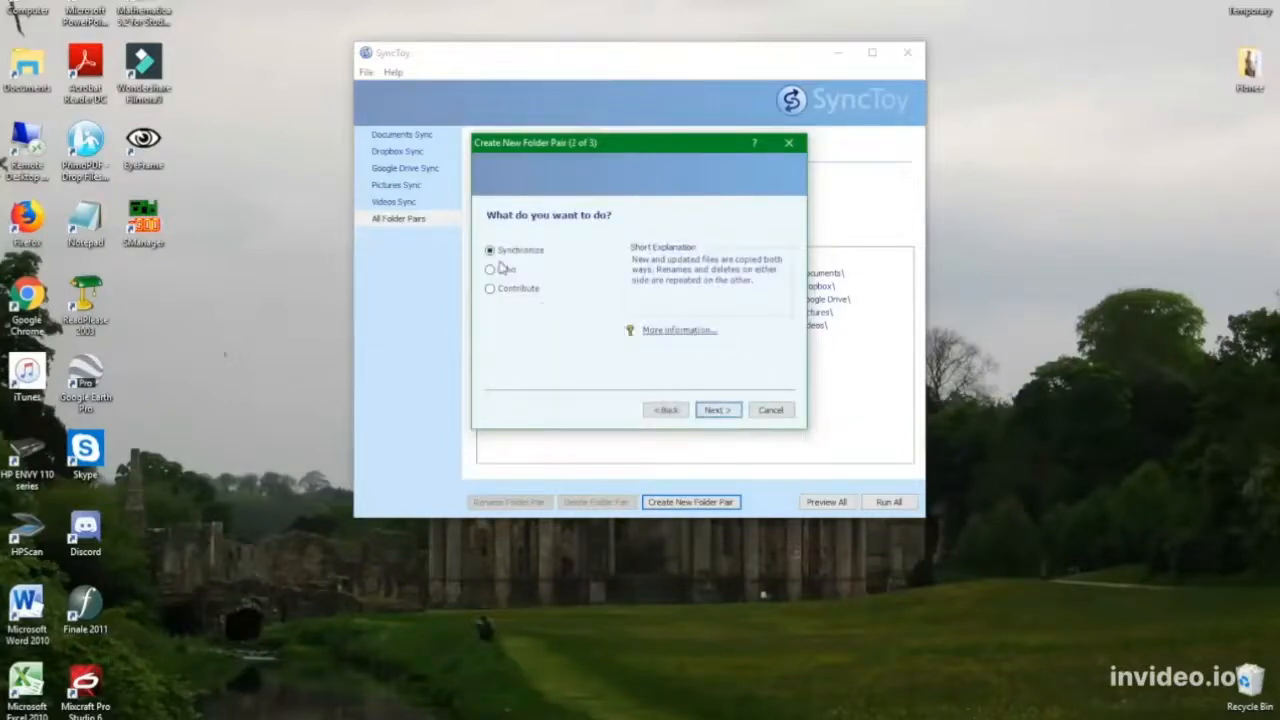
left_click(492, 270)
left_click(490, 288)
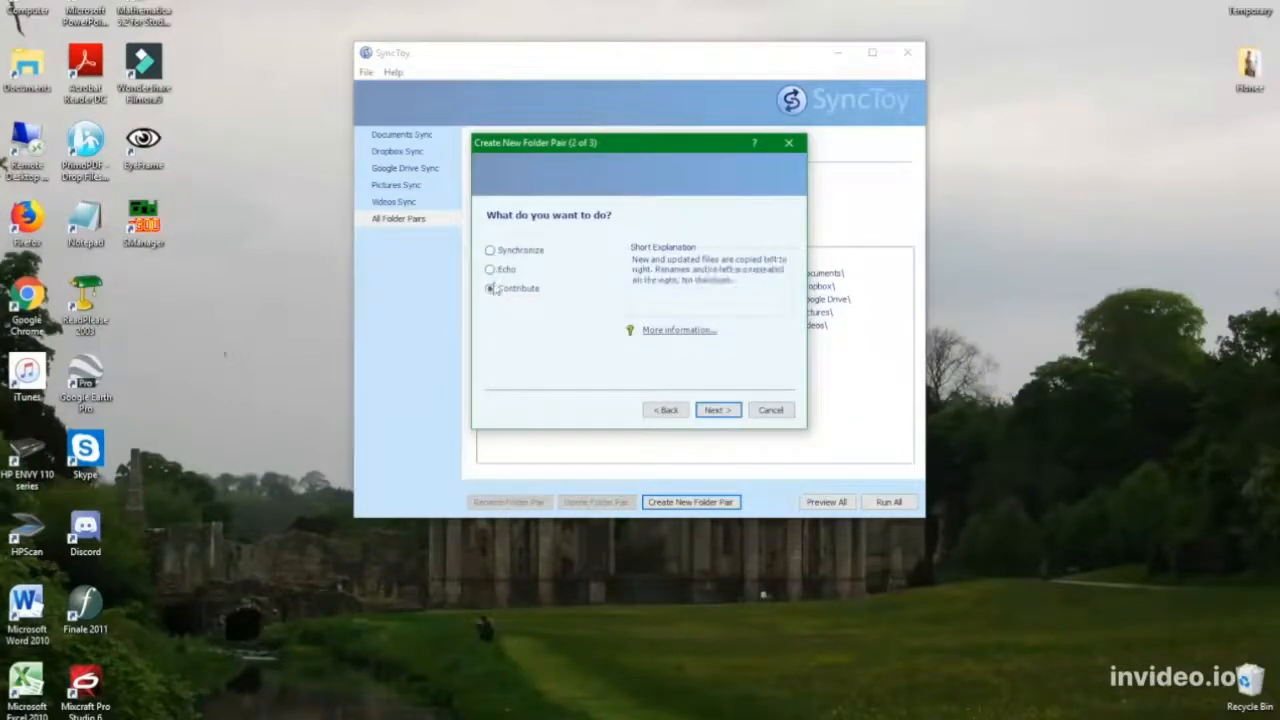
left_click(490, 250)
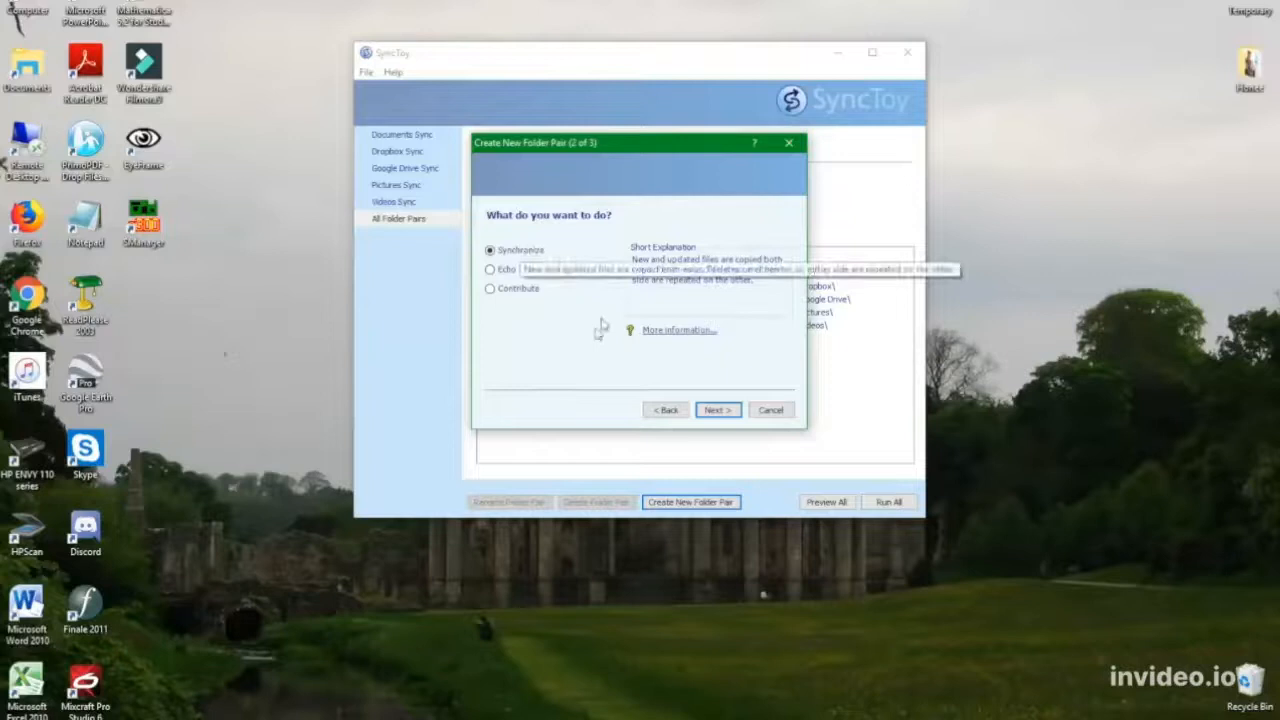
left_click(492, 269)
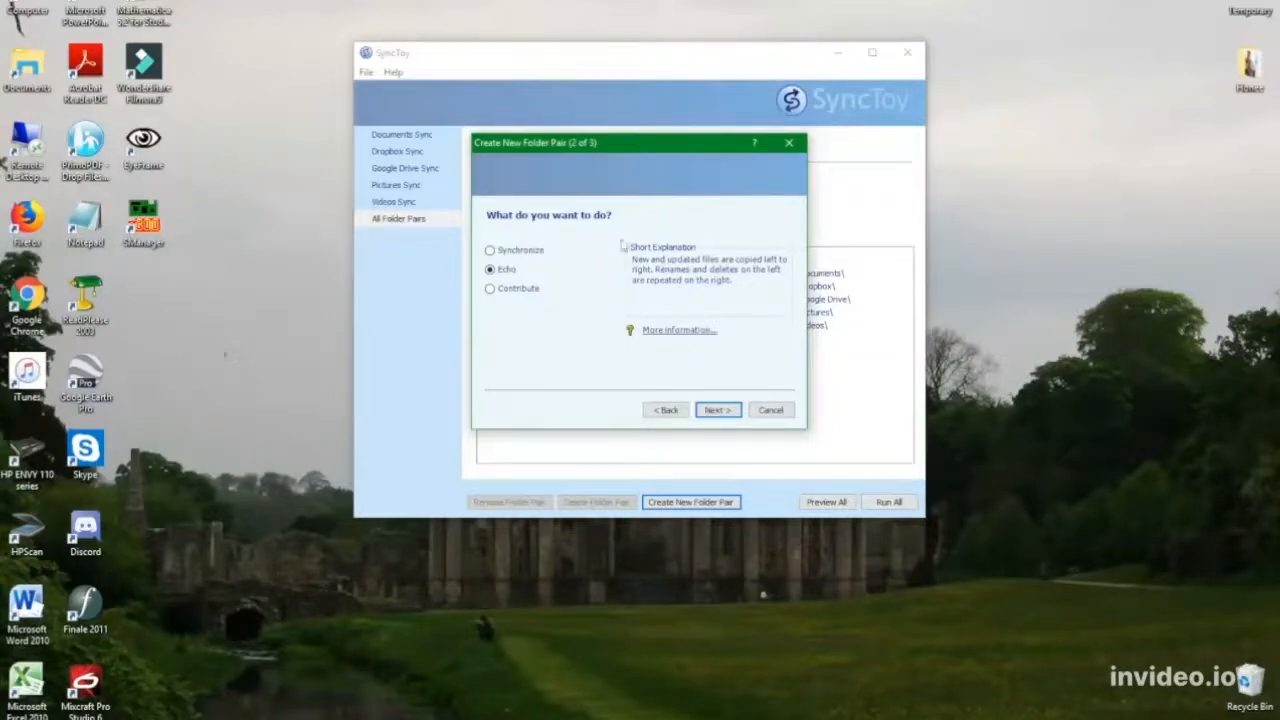
left_click(490, 290)
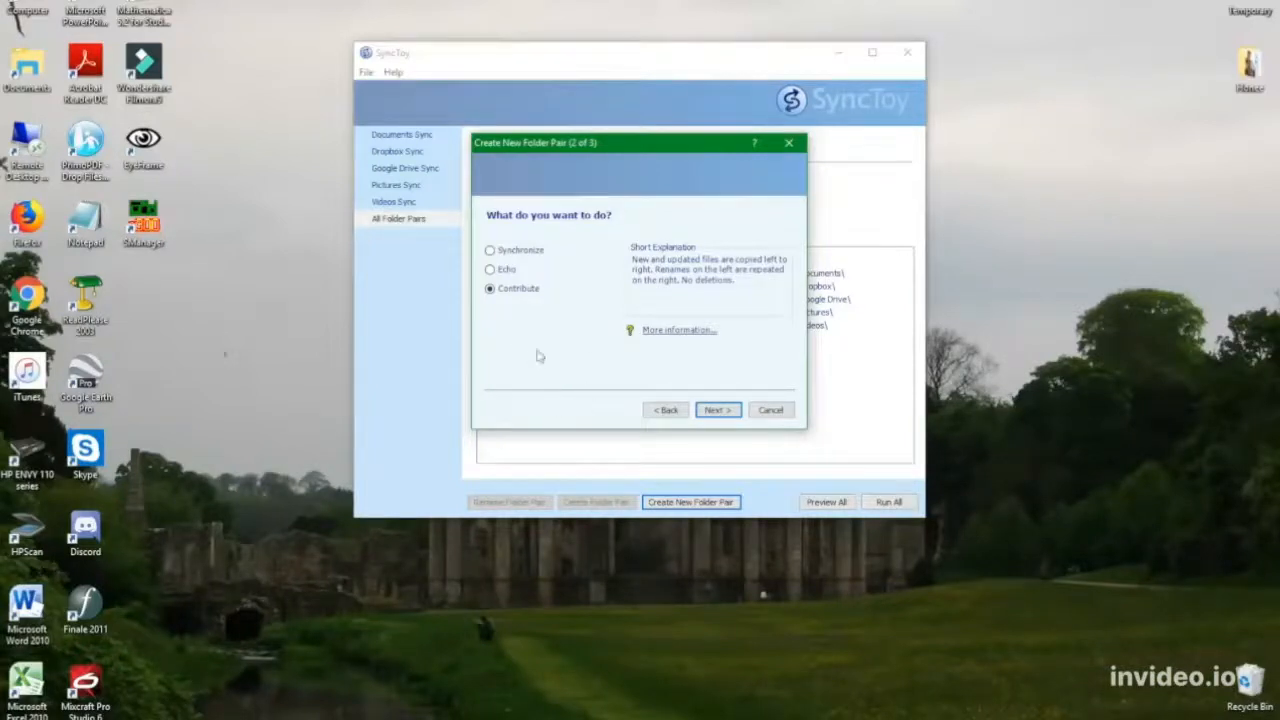
- Set the action to Echo and finish the folder pair with the name Solo Piano Sync
left_click(491, 271)
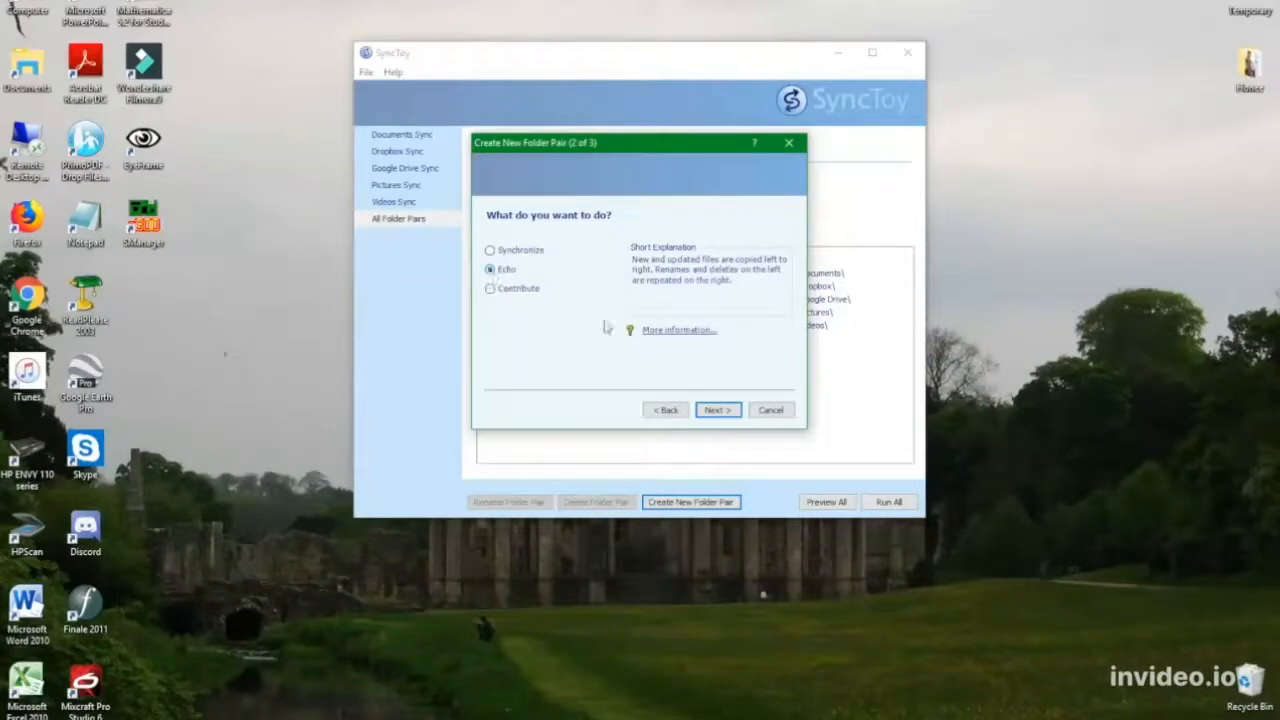
left_click(719, 410)
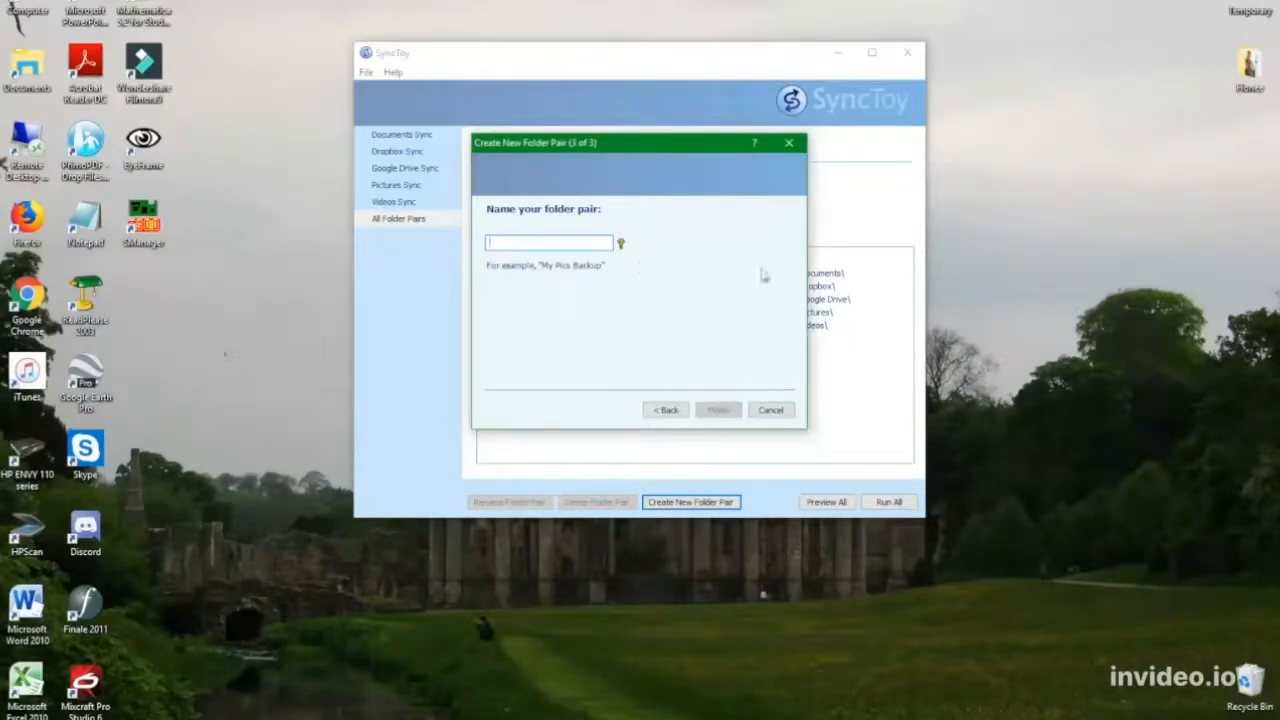
type("Solo Piano Sync")
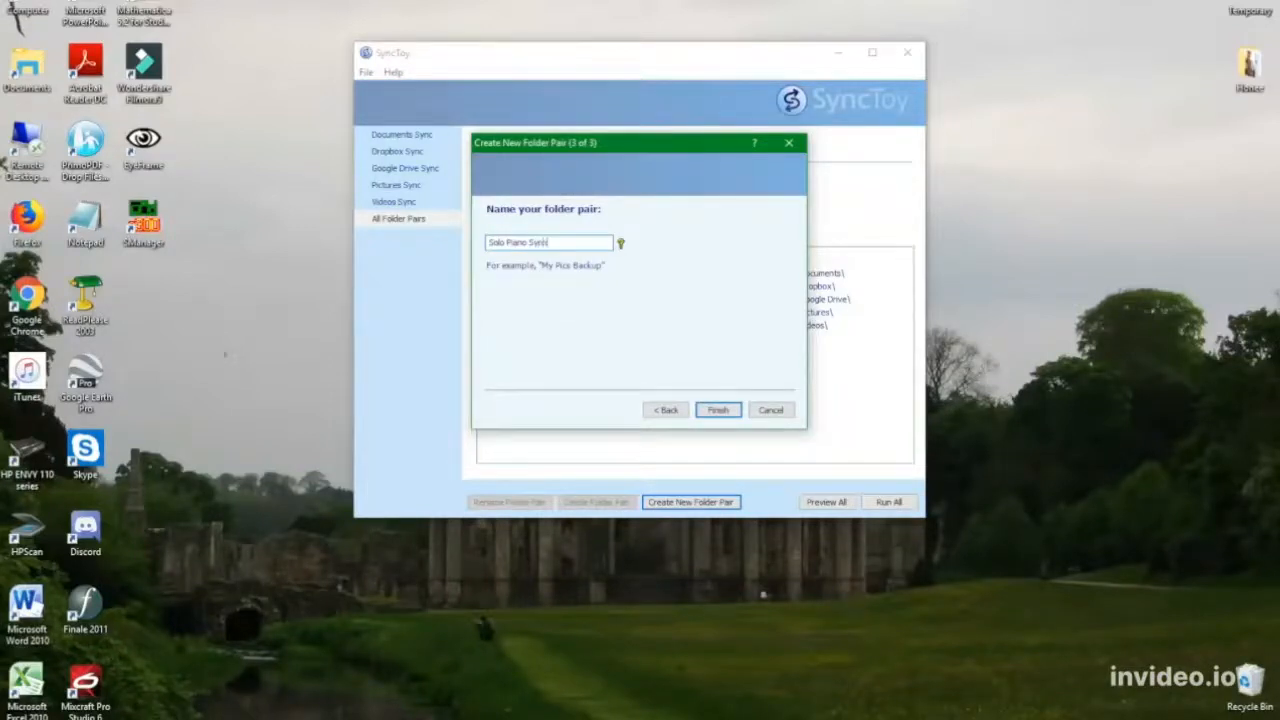
left_click(718, 412)
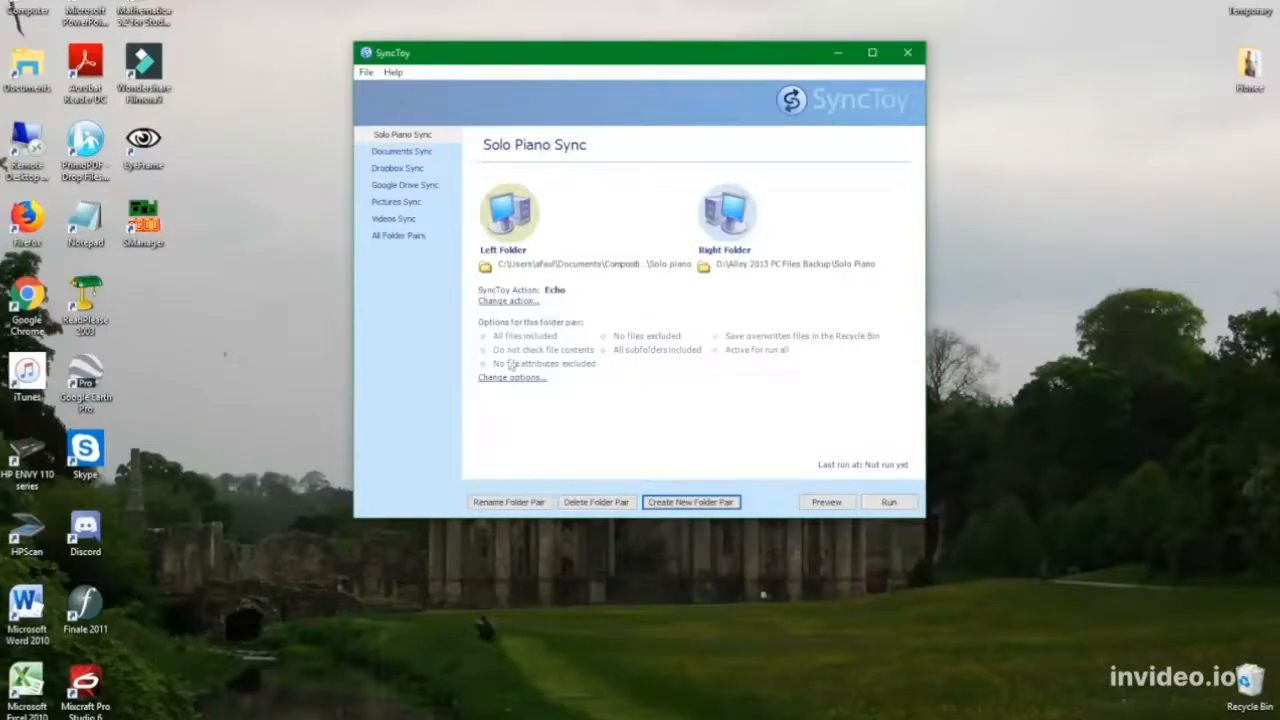
- Try the Synchronize and Contribute actions for Solo Piano Sync and set it back to Echo
left_click(512, 301)
left_click(490, 251)
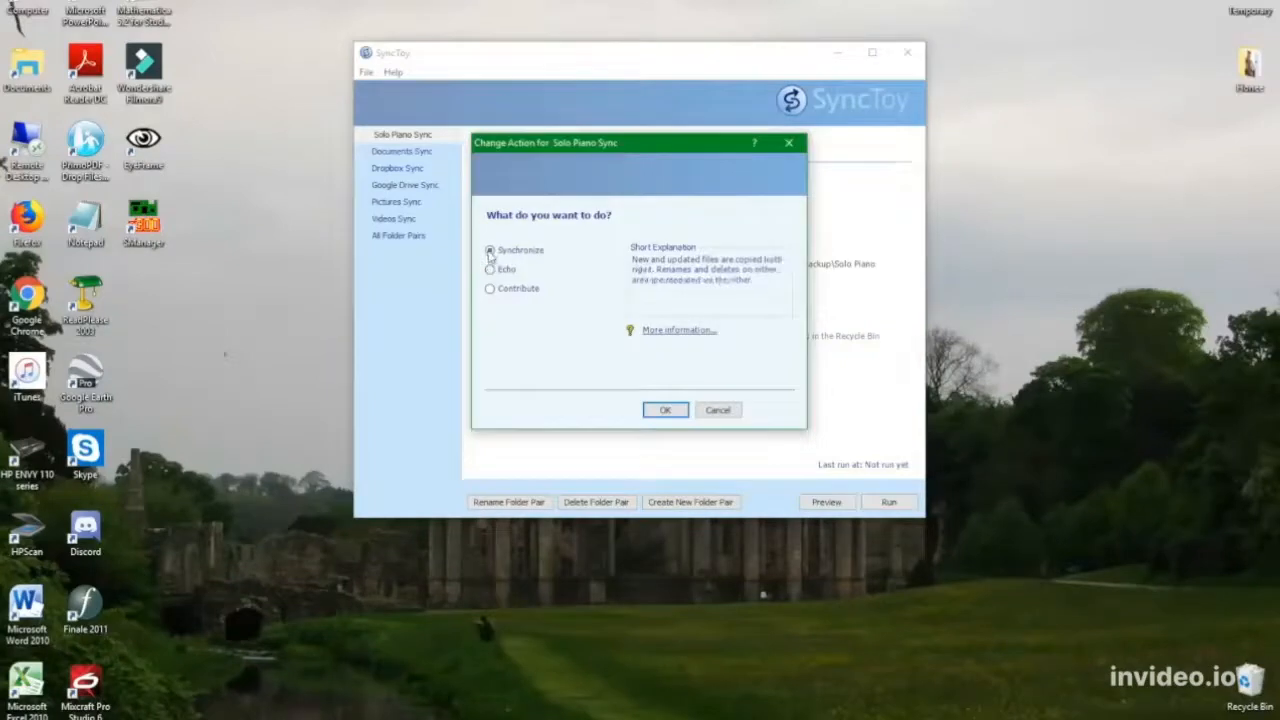
left_click(490, 288)
left_click(491, 270)
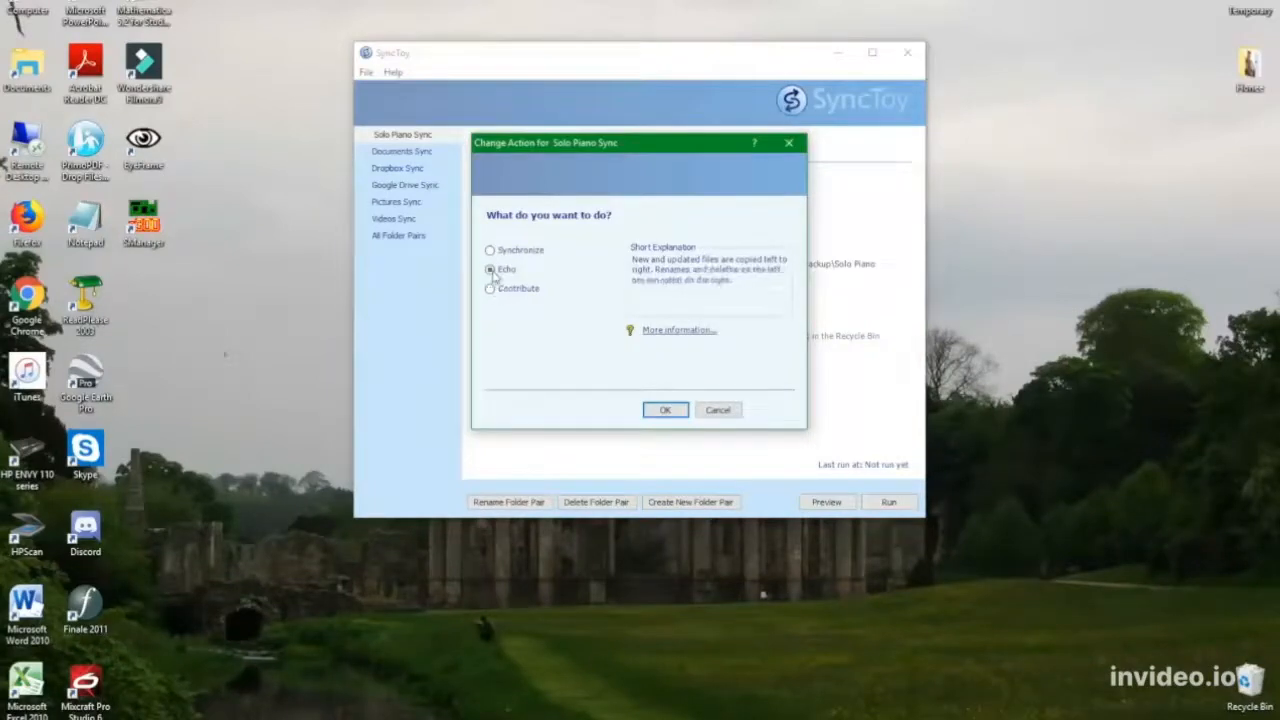
left_click(688, 416)
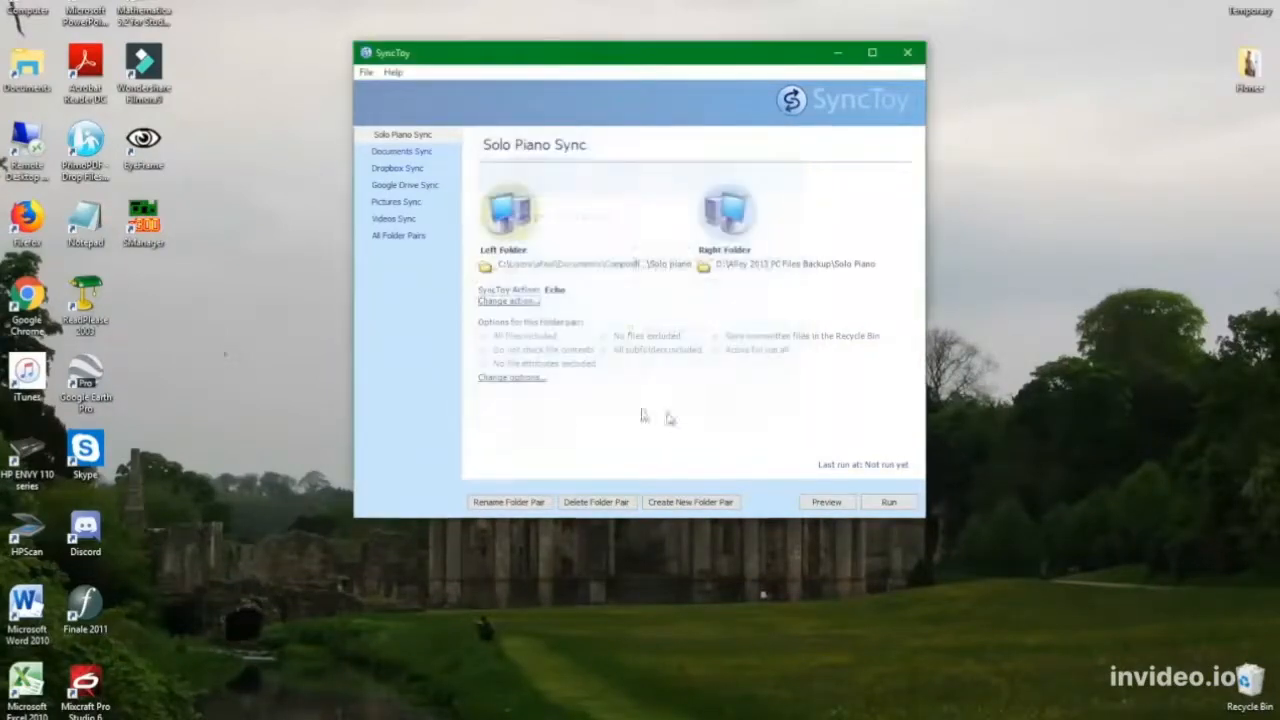
- Review the options for Solo Piano Sync, including saving overwritten files in the Recycle Bin
left_click(524, 383)
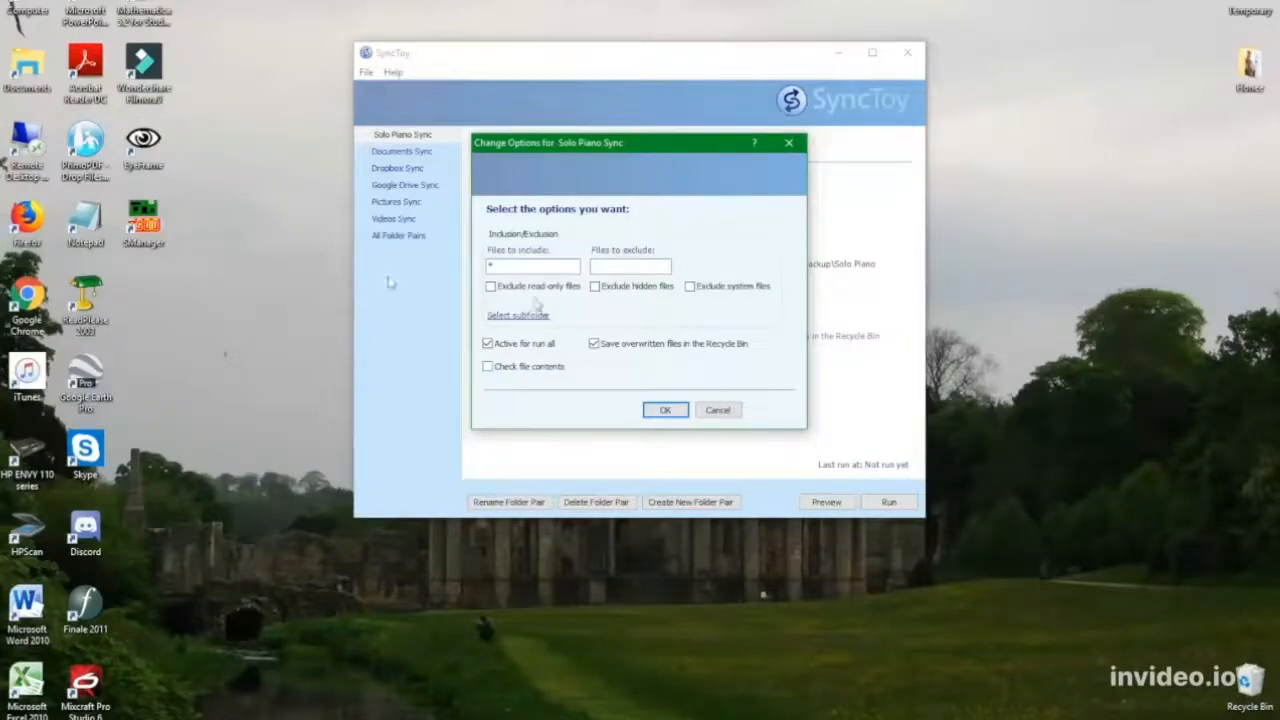
left_click(593, 344)
left_click(669, 412)
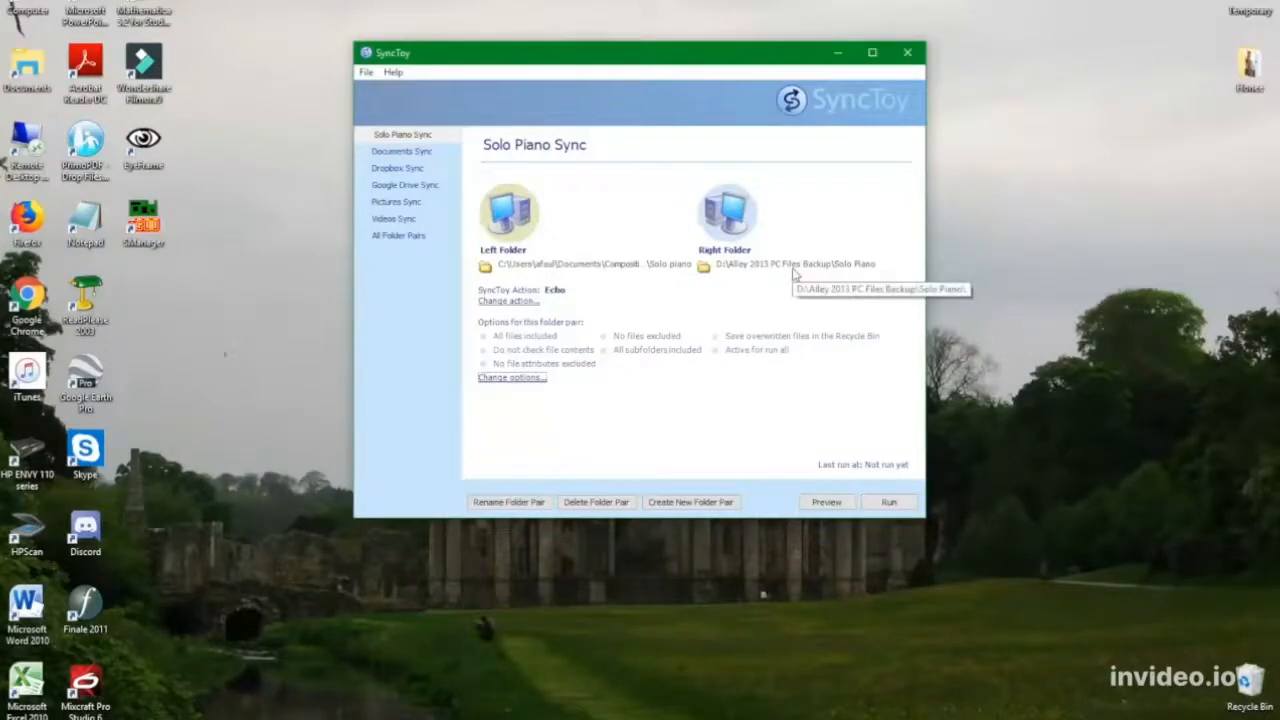
- Request deletion of the Solo Piano Sync folder pair and decline it
left_click(598, 506)
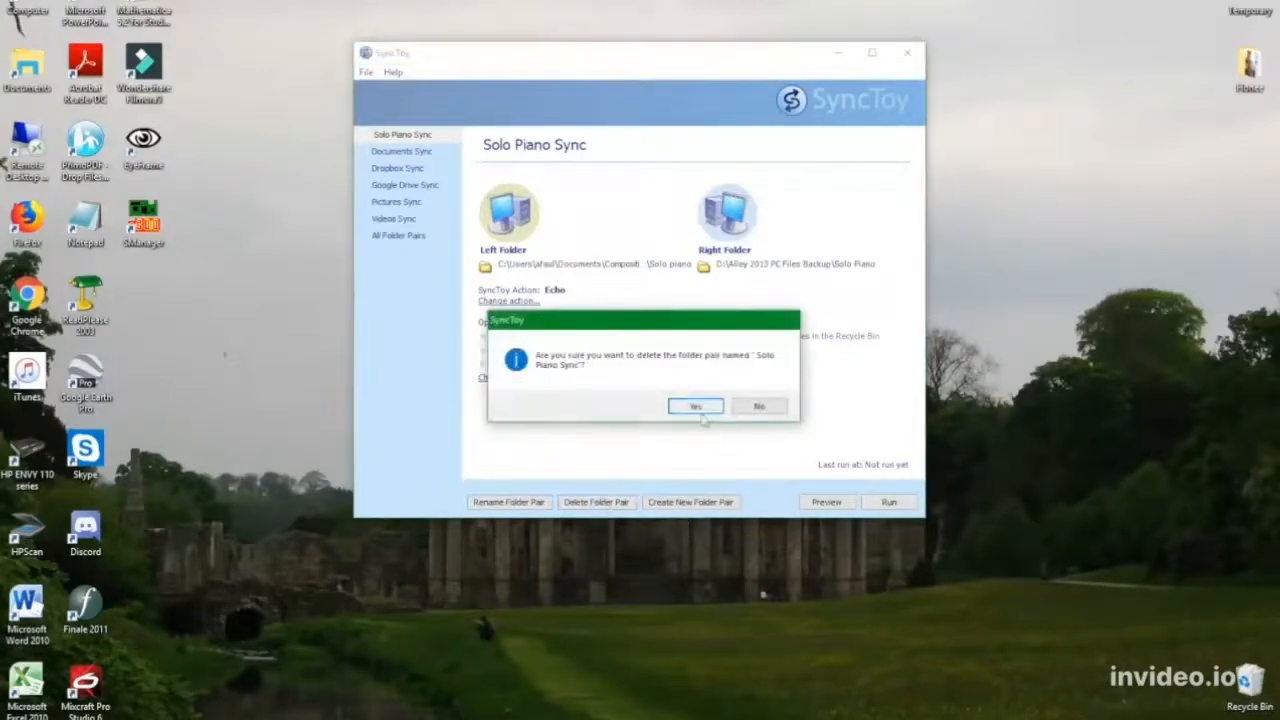
left_click(757, 407)
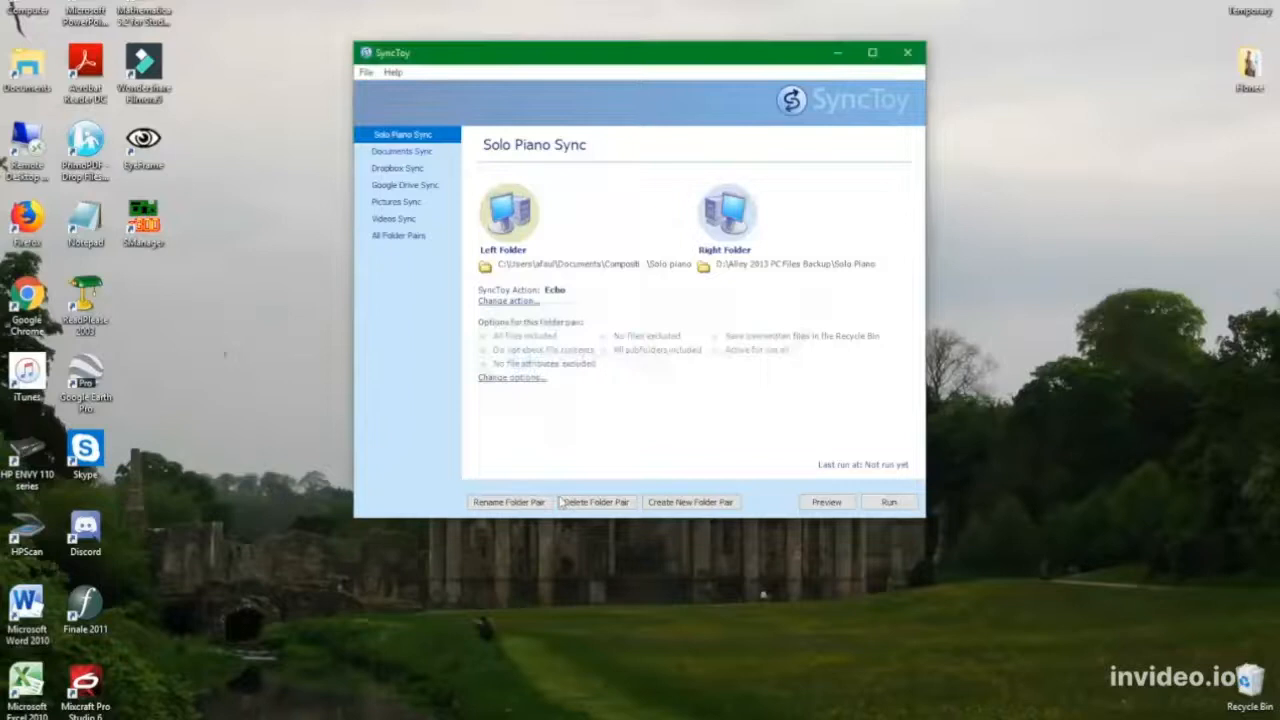
- Rename the Solo Piano Sync folder pair to Solo Piano Sync 2, and delete that folder pair
left_click(500, 503)
left_click(569, 287)
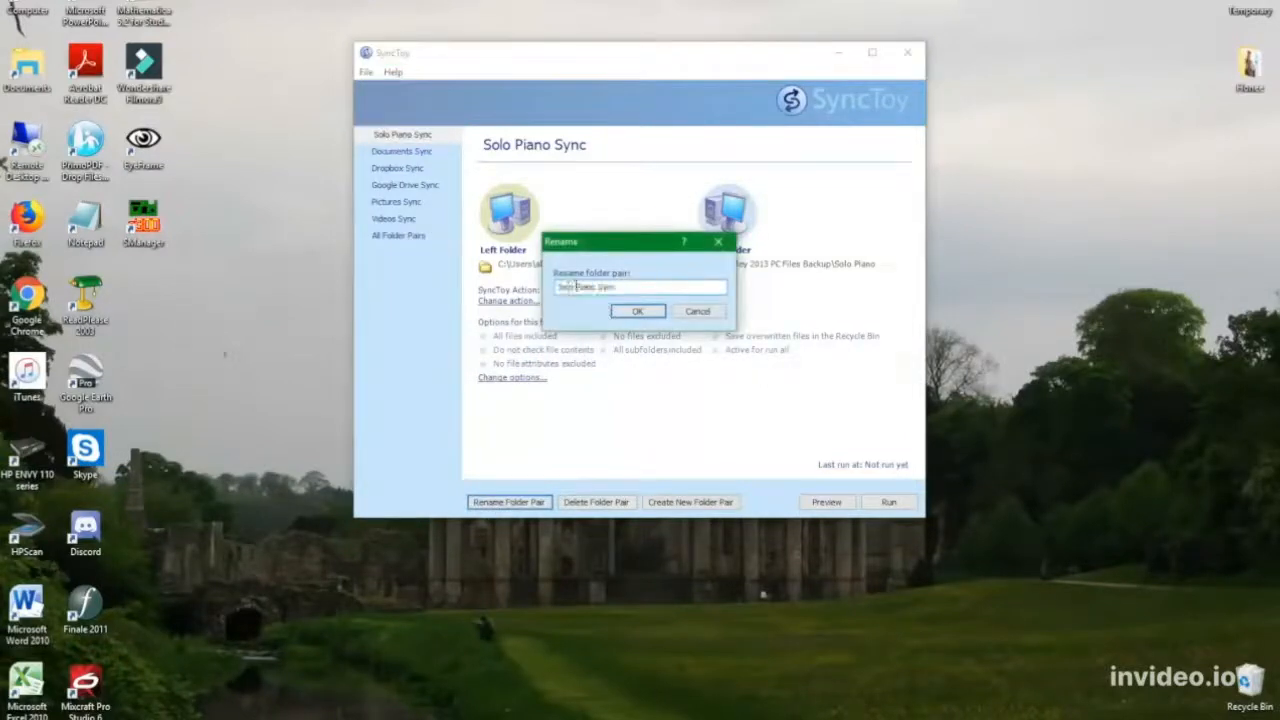
type("2")
left_click(637, 311)
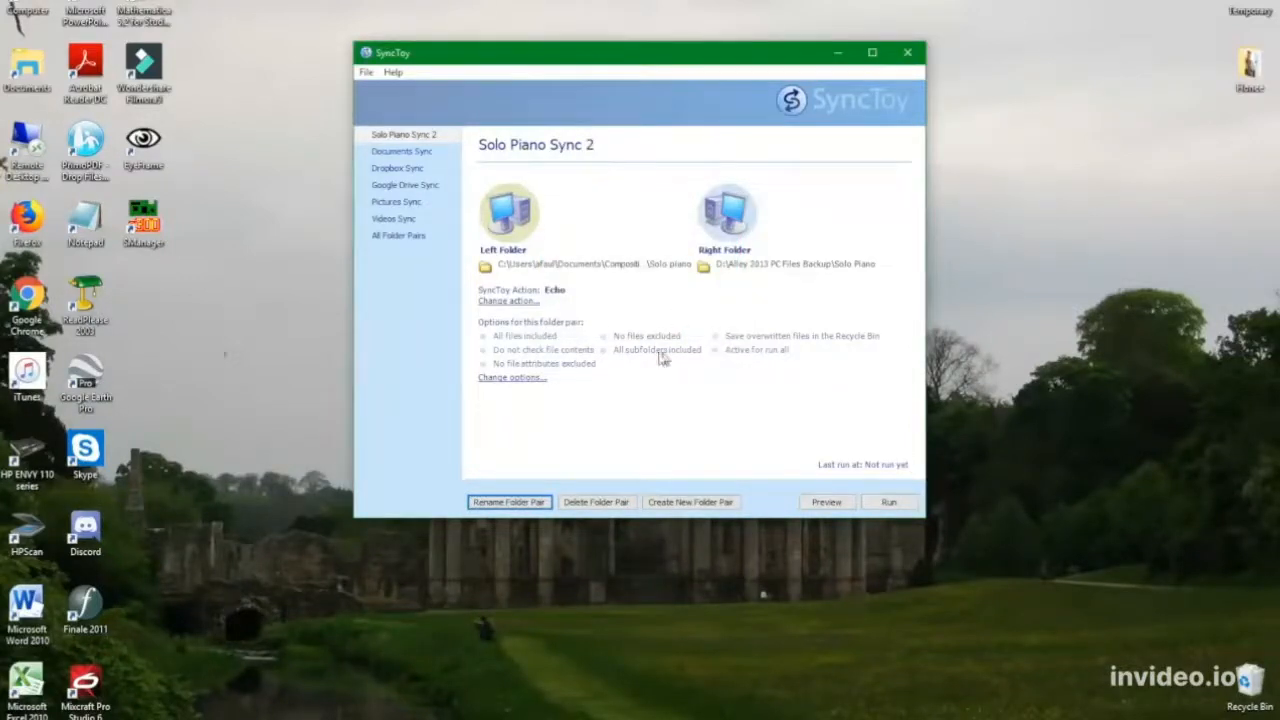
left_click(580, 505)
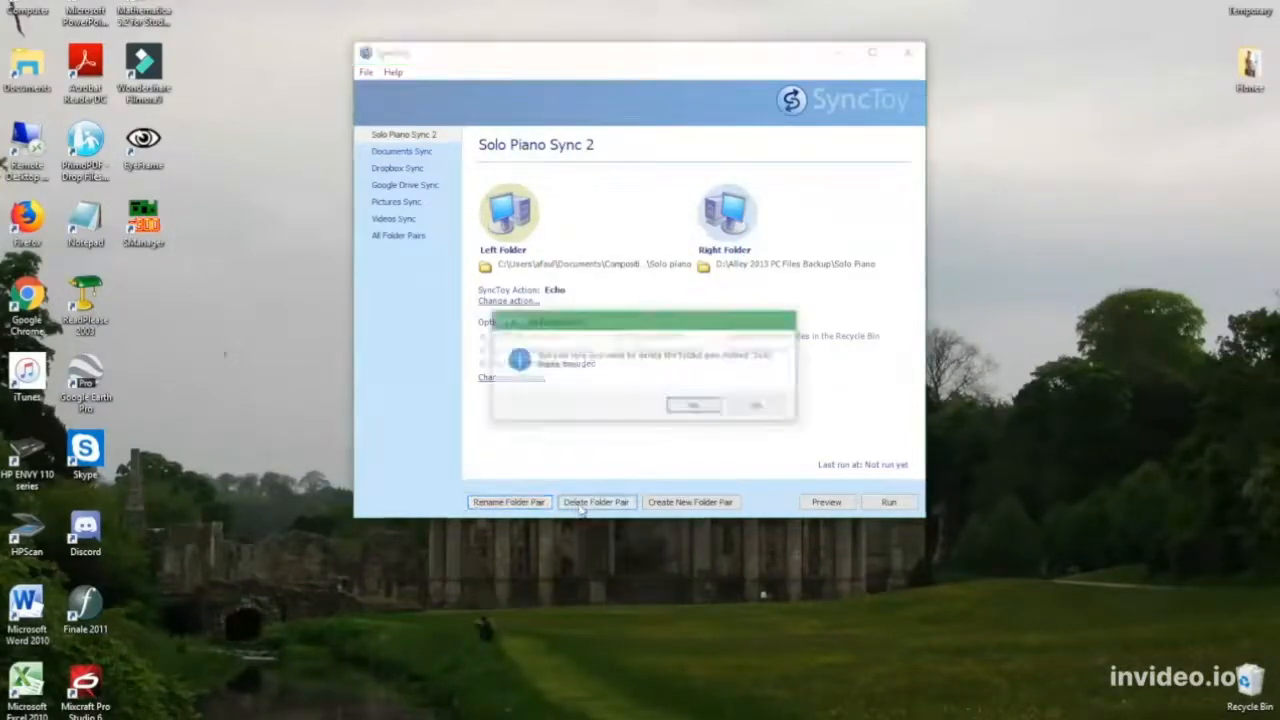
left_click(701, 410)
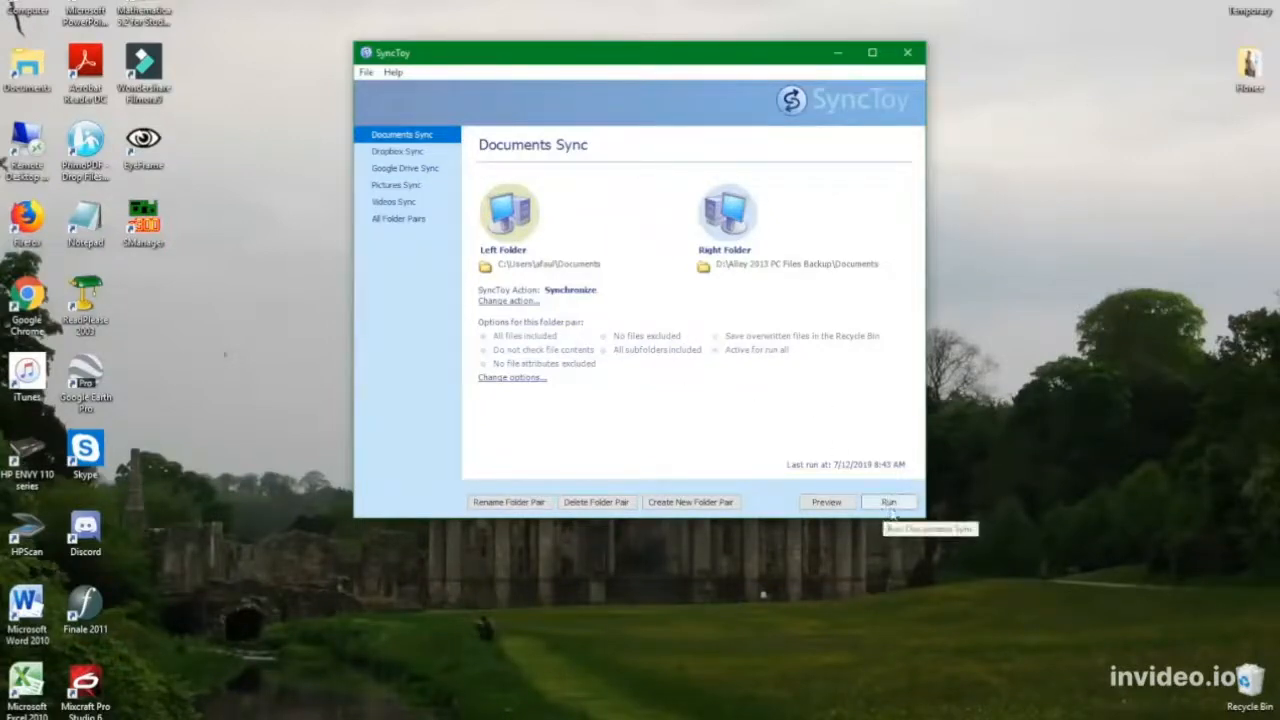
- Look through the Dropbox, Google Drive, Pictures and Videos folder pairs
left_click(388, 153)
left_click(405, 169)
left_click(410, 185)
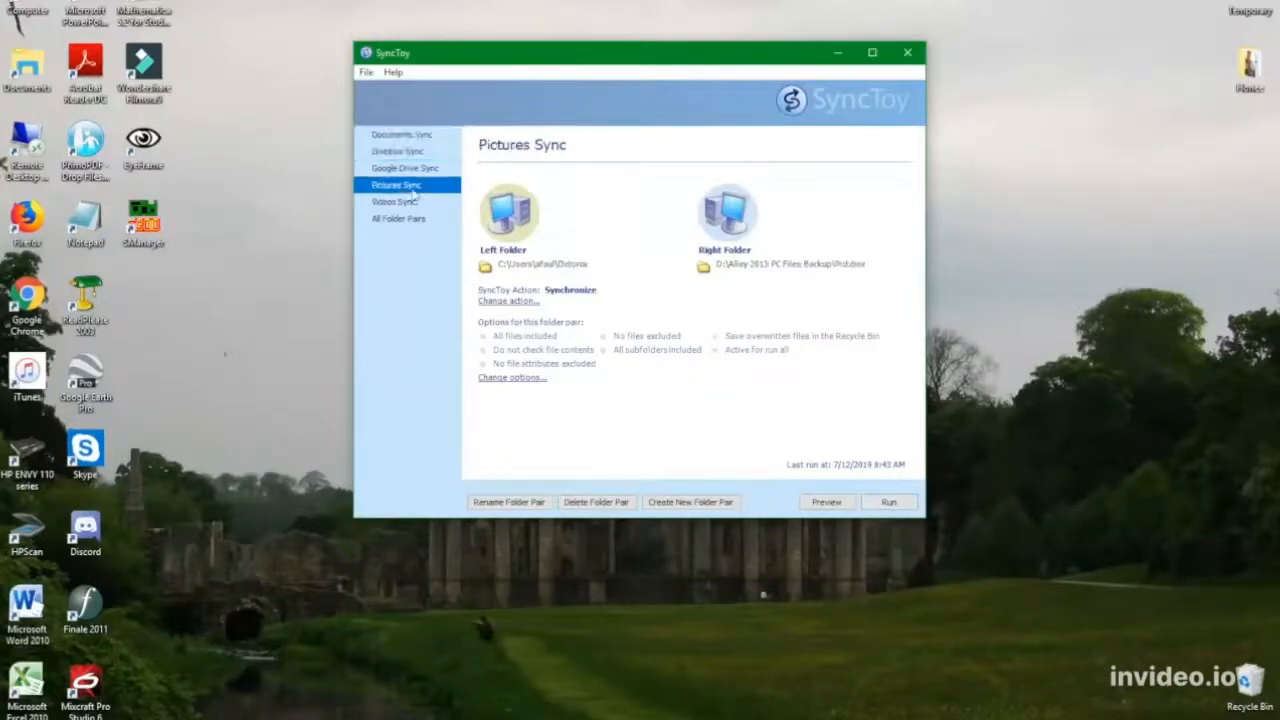
left_click(415, 202)
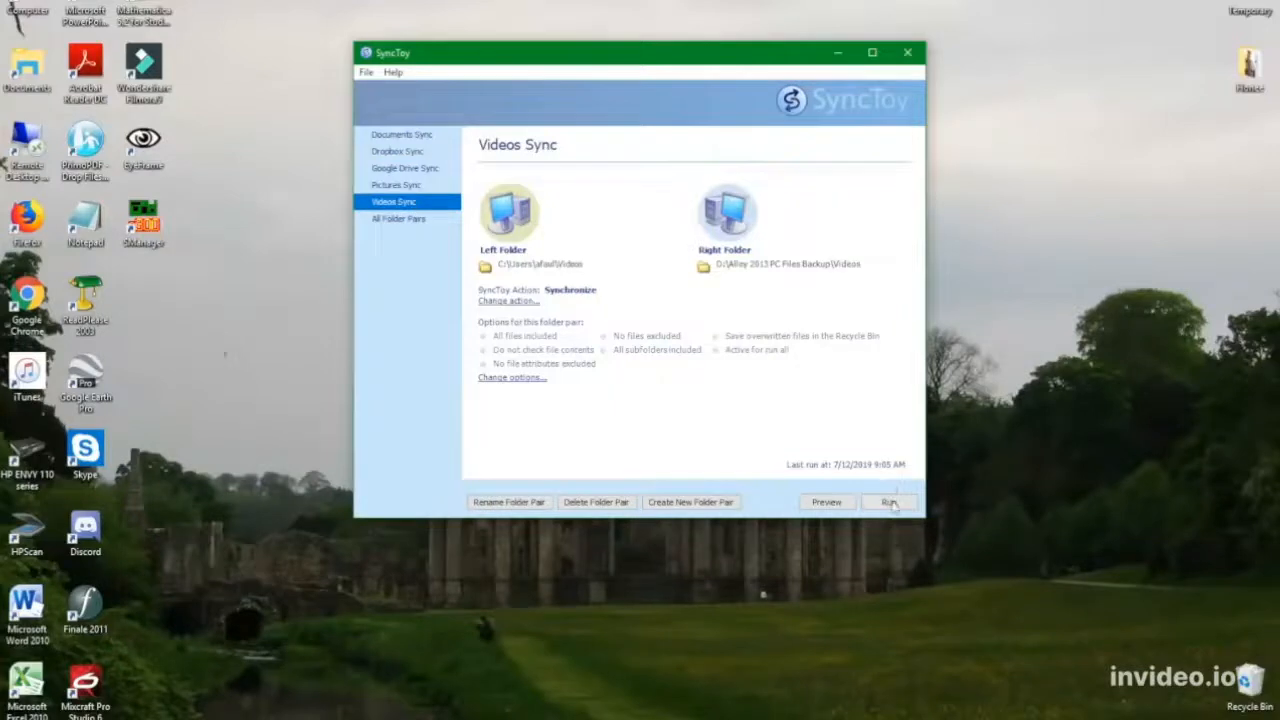
- Run all active folder pairs together and stop the run while files are still being copied
left_click(412, 220)
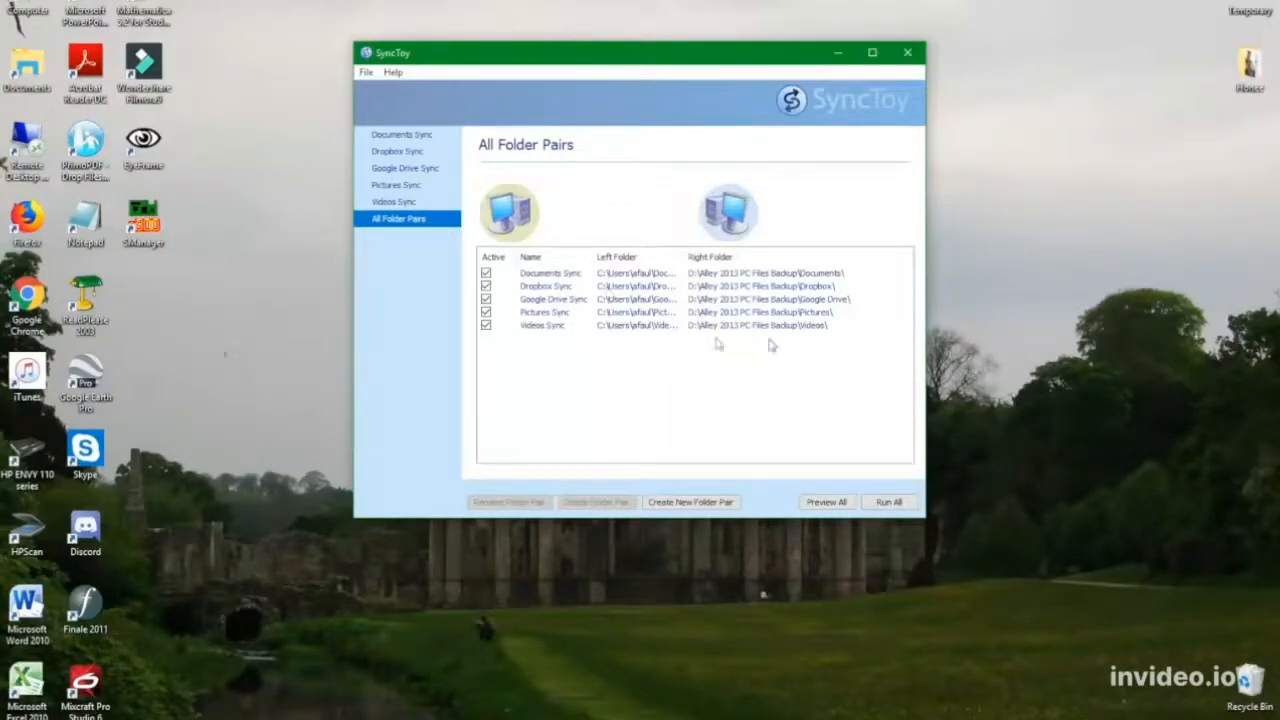
left_click(888, 503)
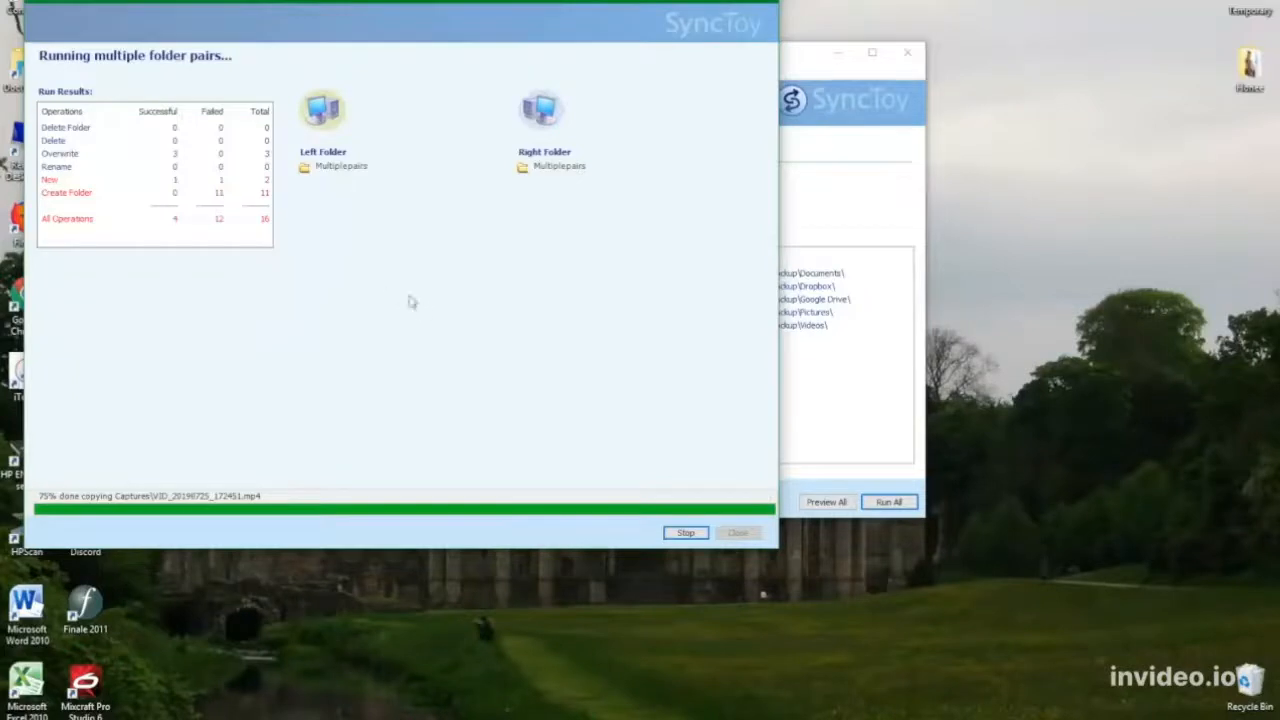
left_click(681, 534)
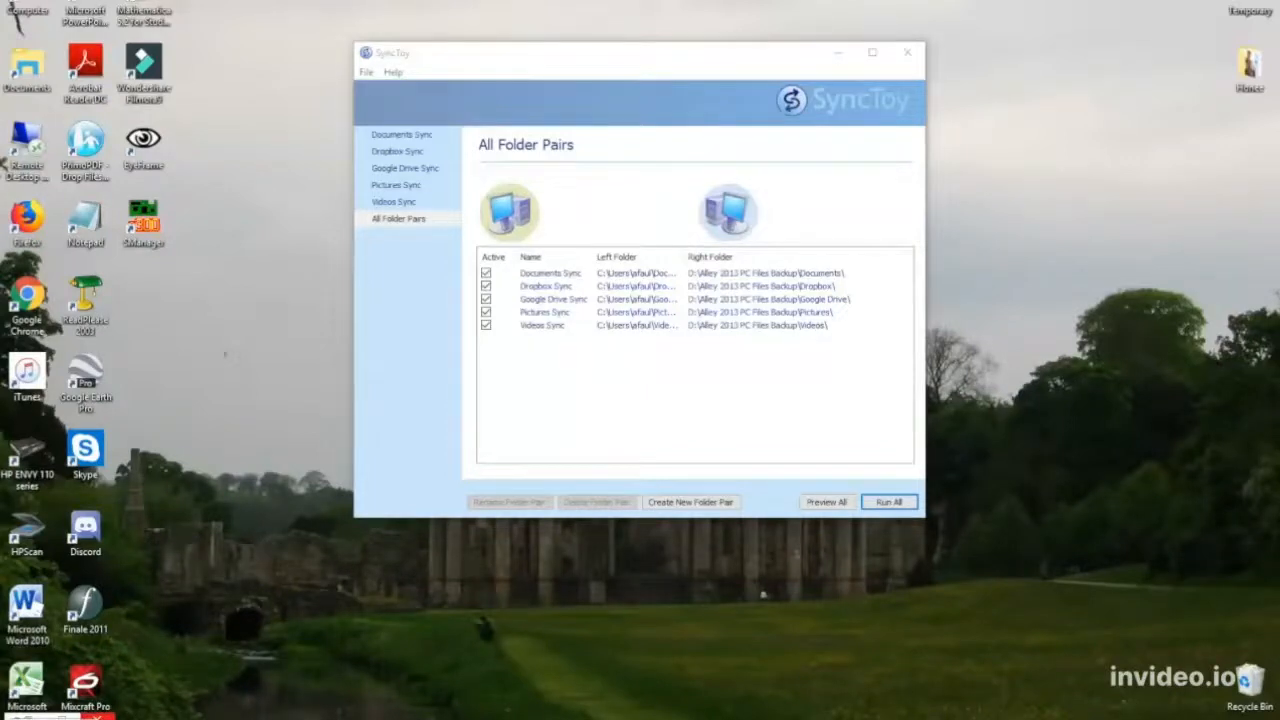
- Switch to Task Scheduler and show the Task Scheduler Library, dismissing the Create Basic Task wizard
left_click(60, 718)
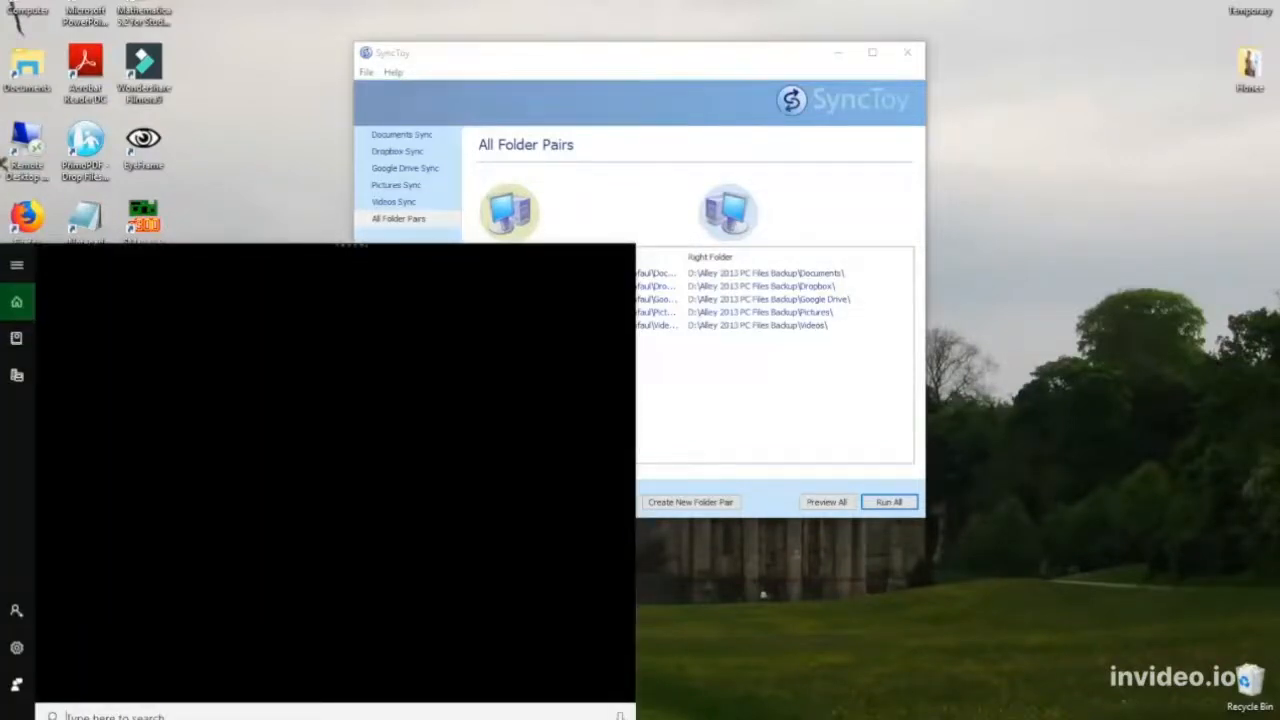
type("task")
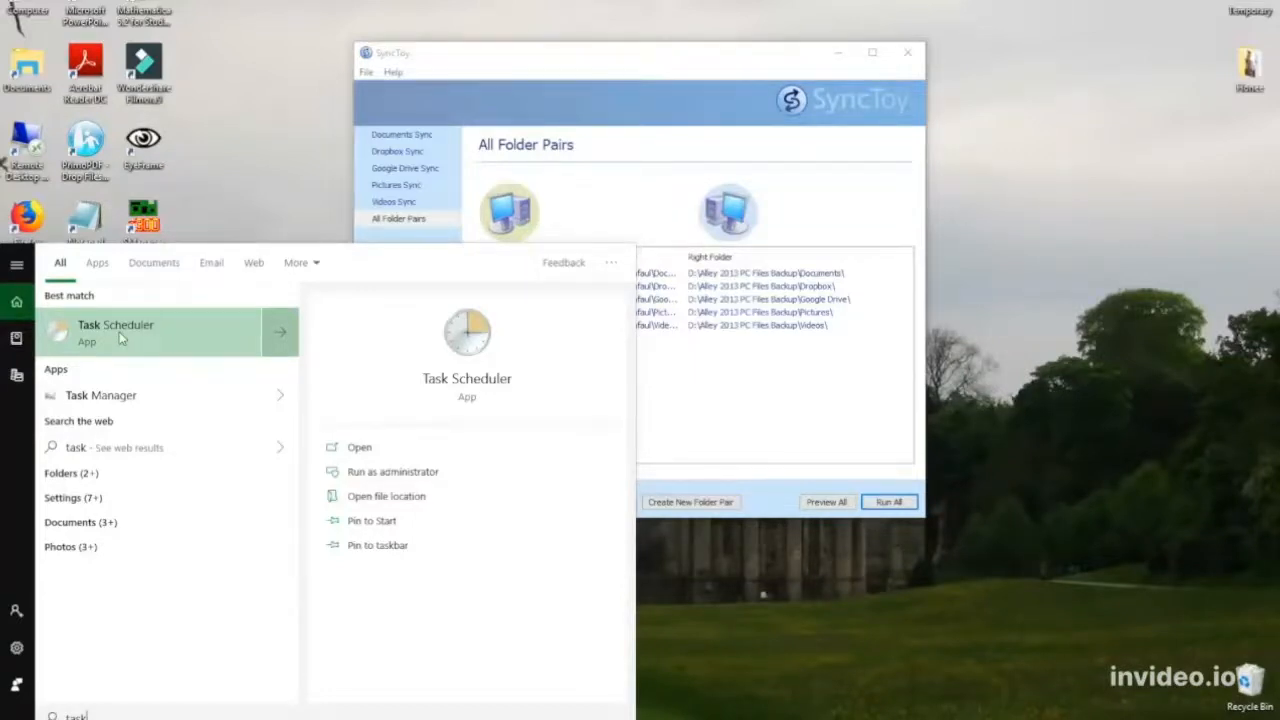
left_click(120, 337)
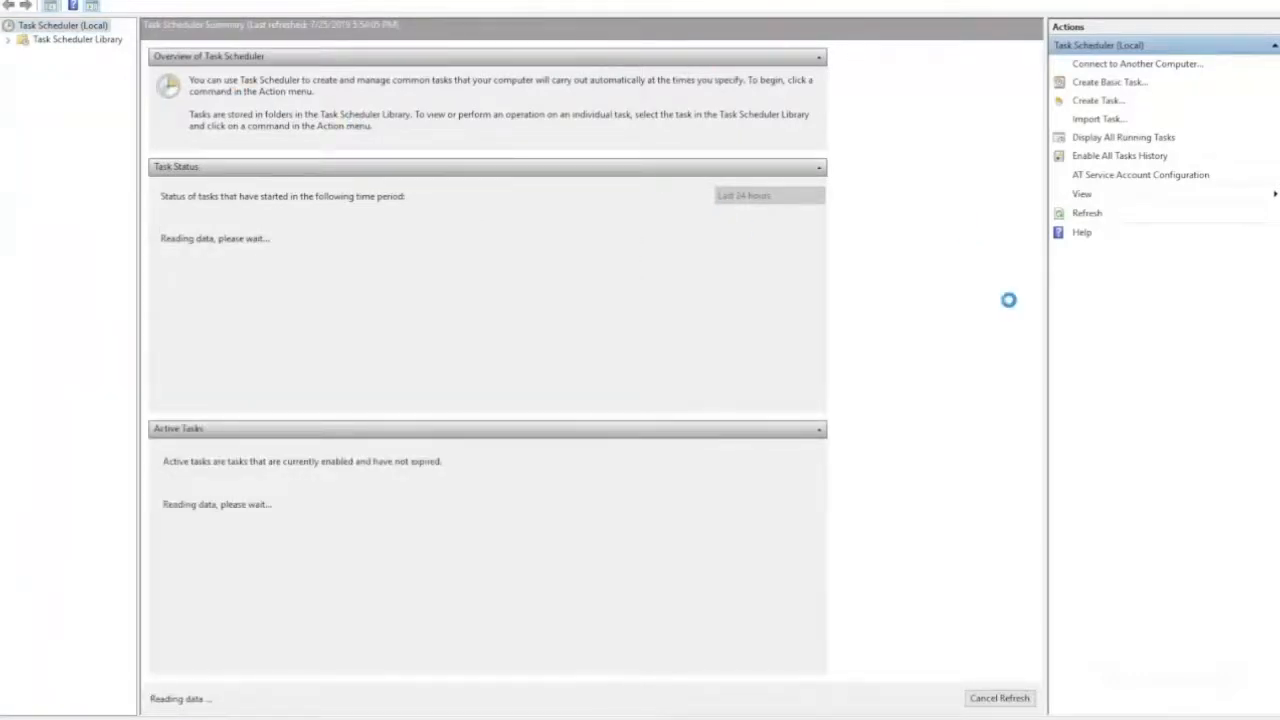
left_click(65, 40)
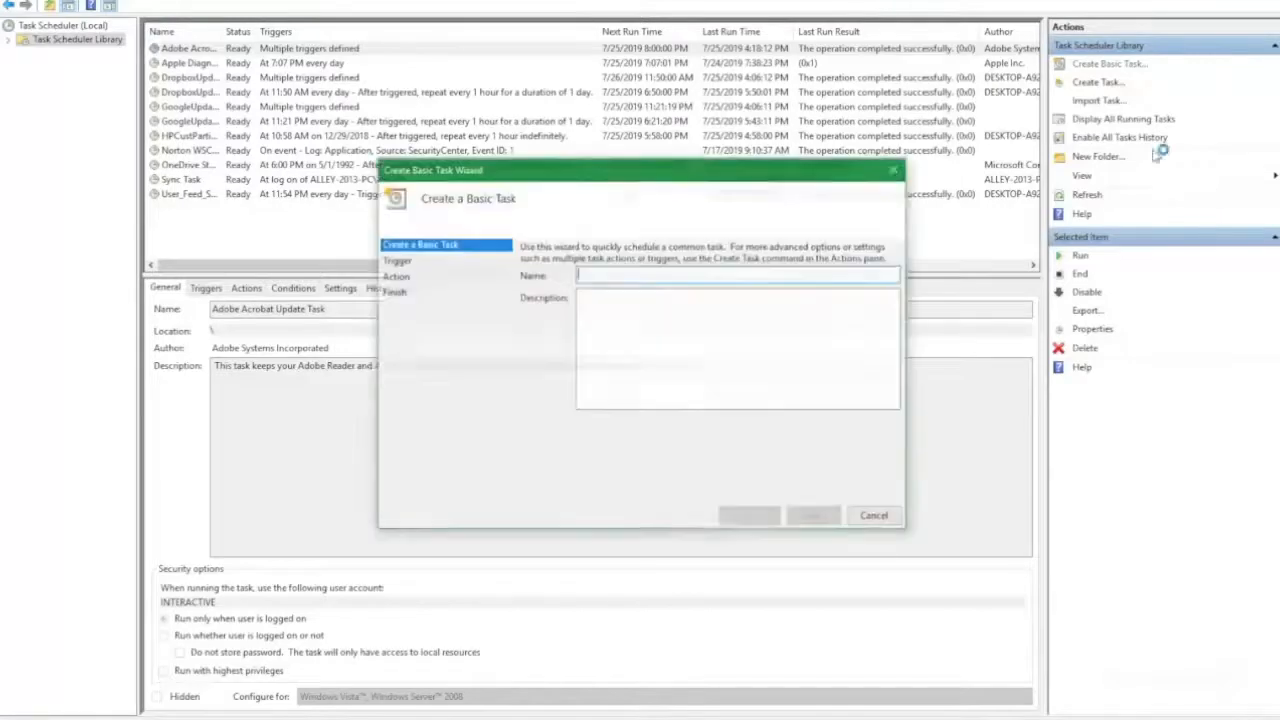
left_click(899, 169)
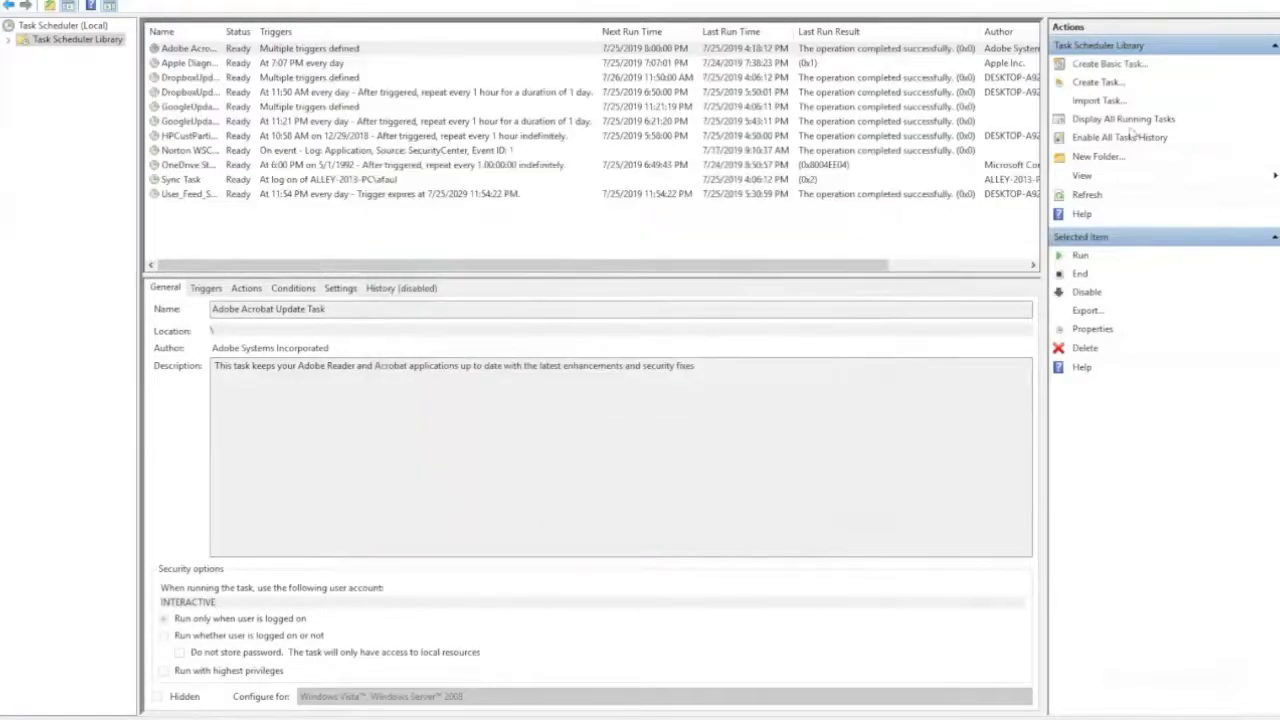
- Start creating a full task and review the options that can trigger it, without adding a trigger
left_click(1104, 85)
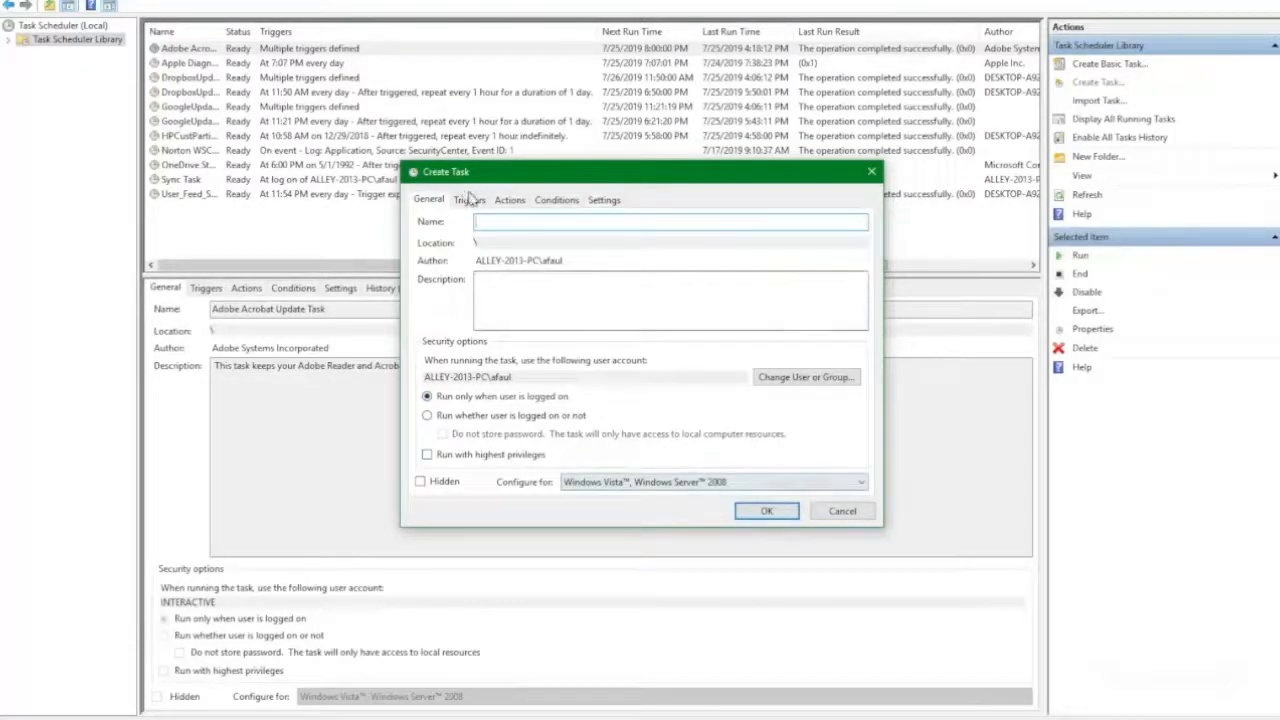
left_click(470, 200)
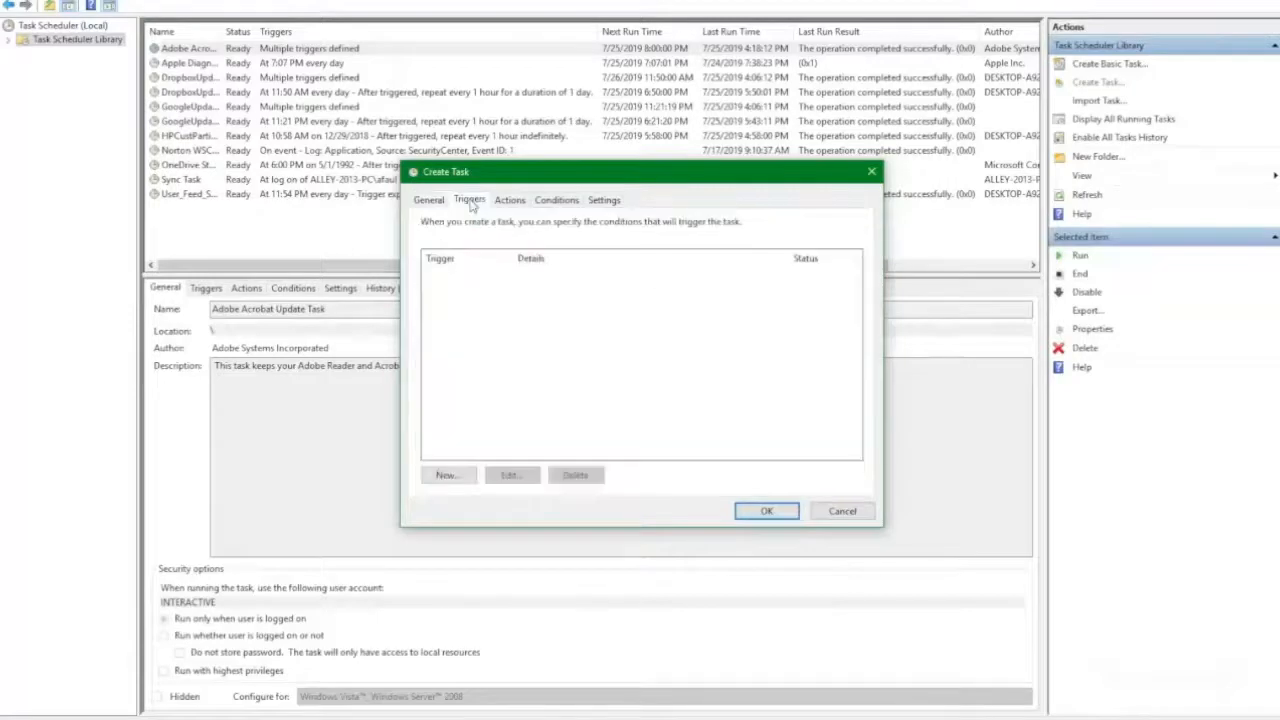
left_click(465, 479)
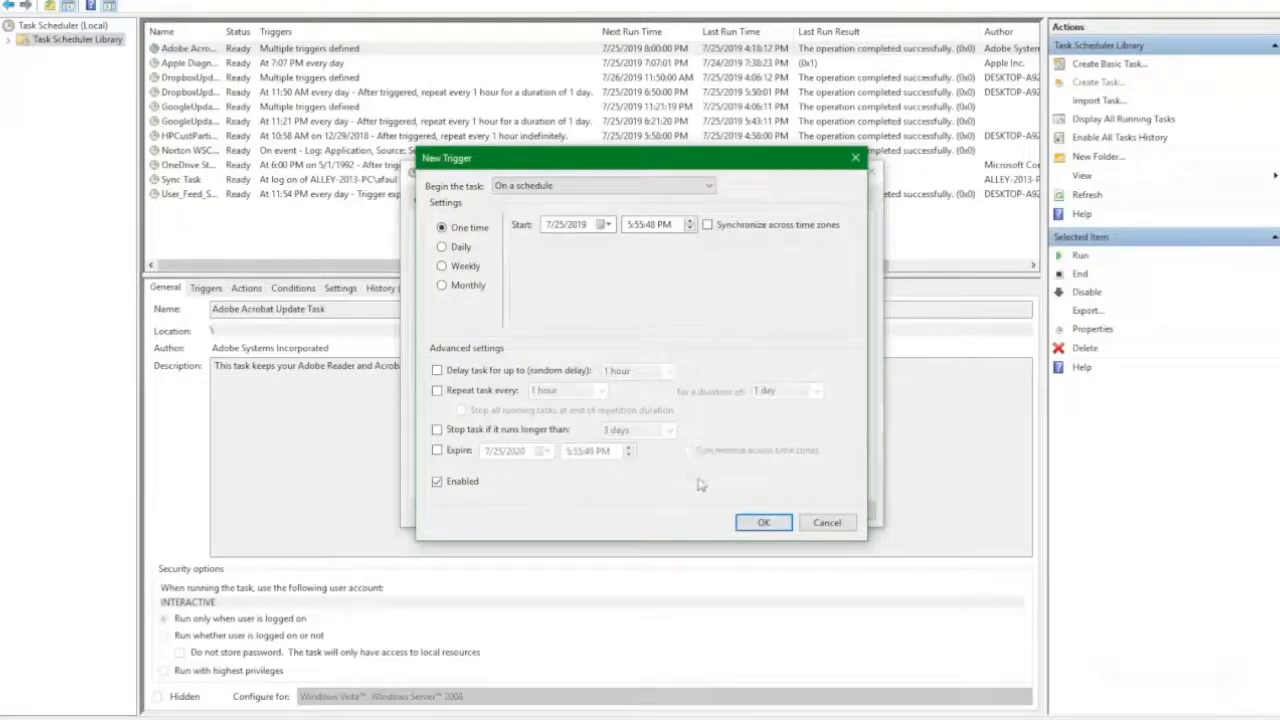
left_click(709, 187)
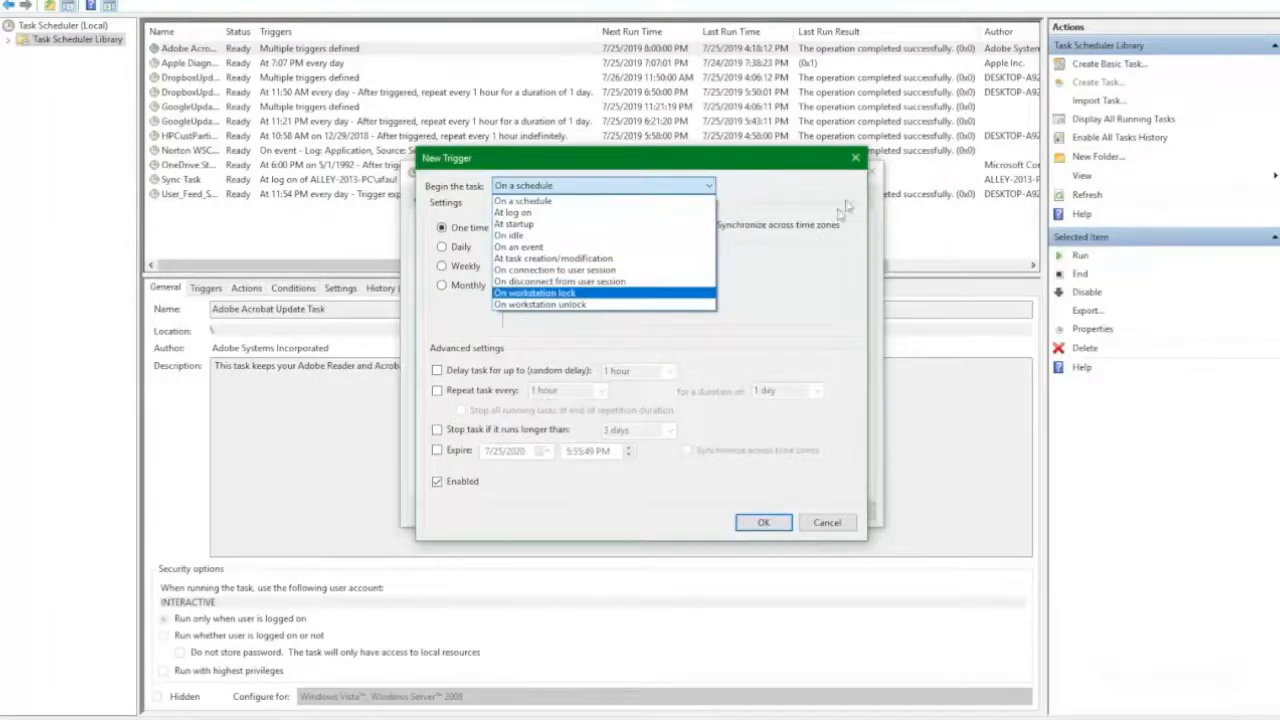
left_click(800, 258)
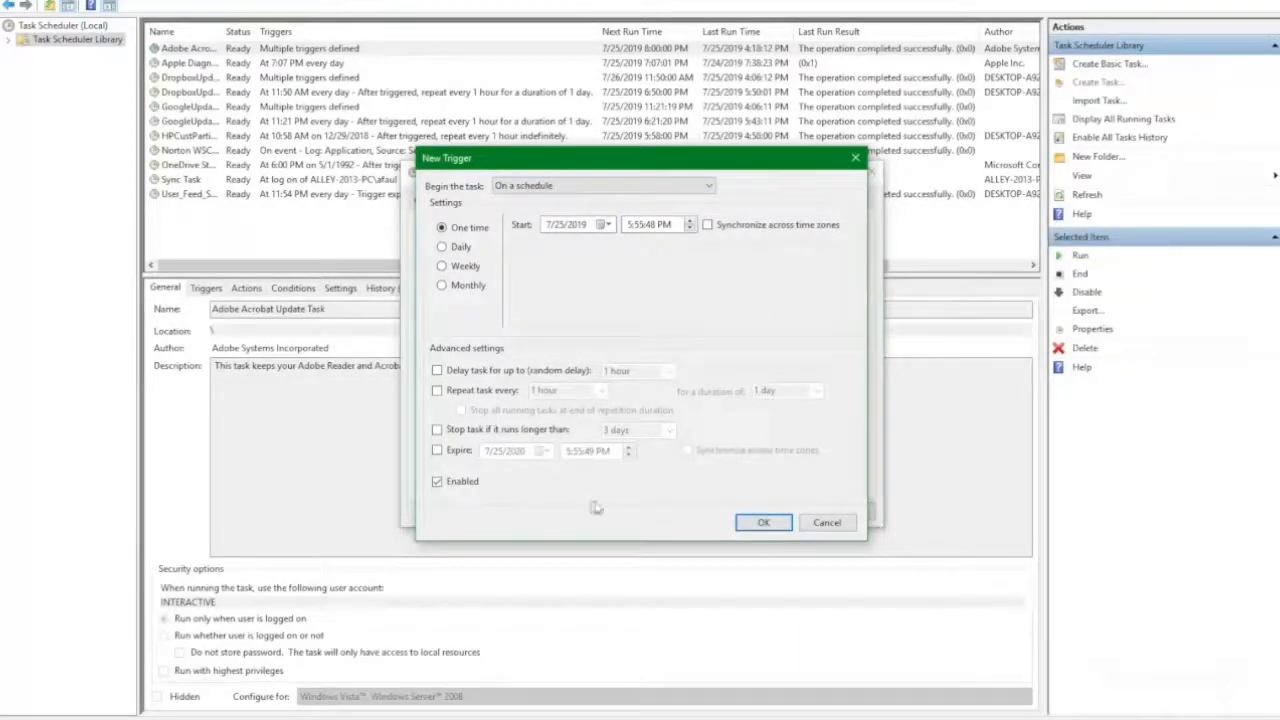
left_click(857, 160)
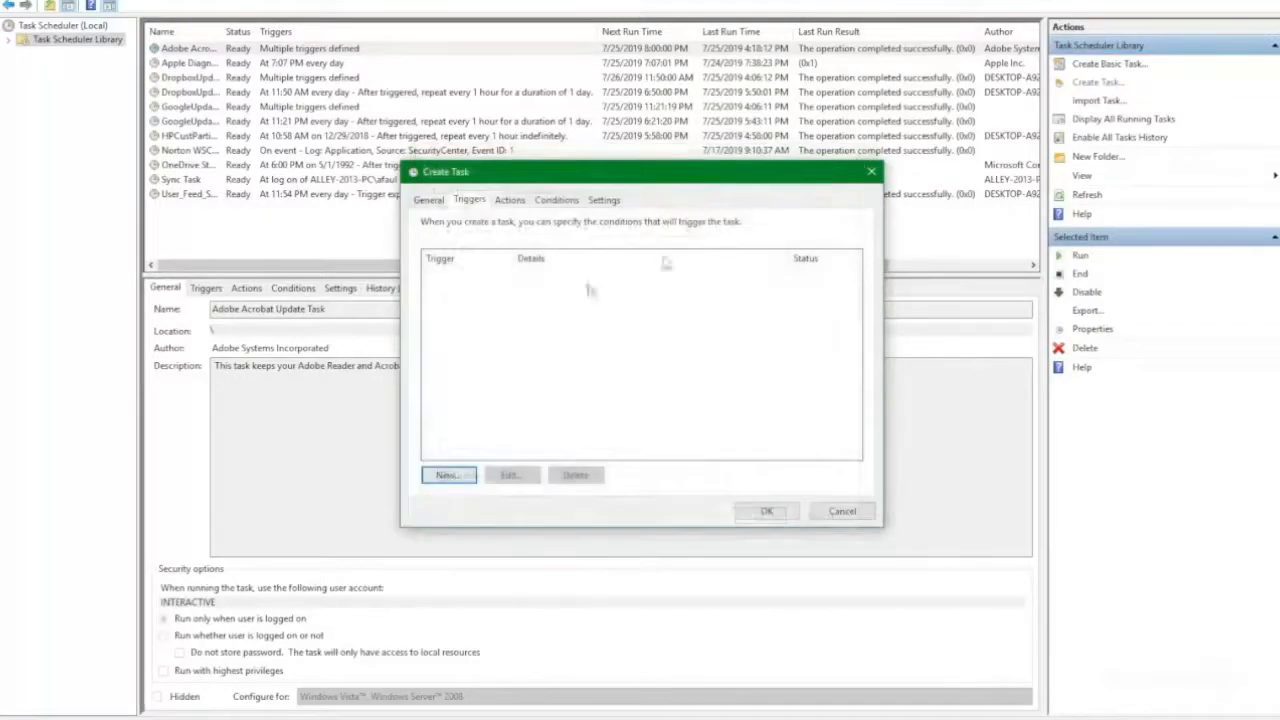
- Try a Start a program action with an argument for the new task and discard the action
left_click(509, 200)
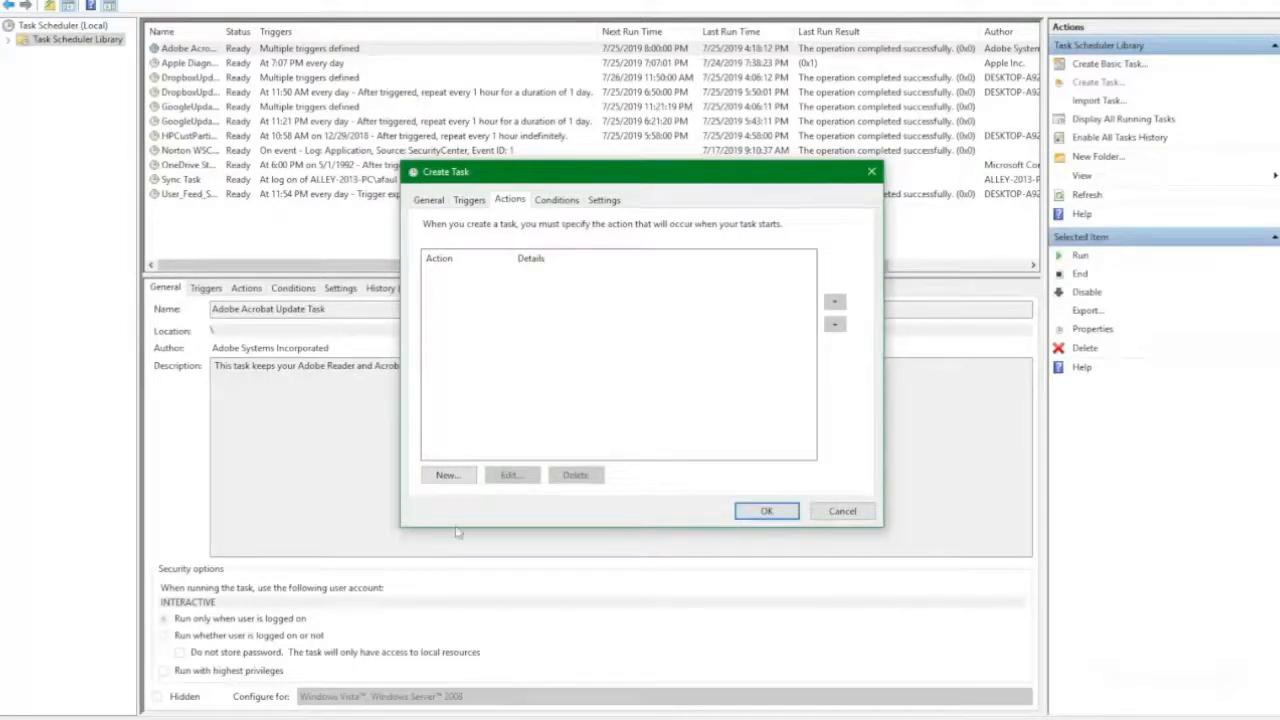
left_click(446, 475)
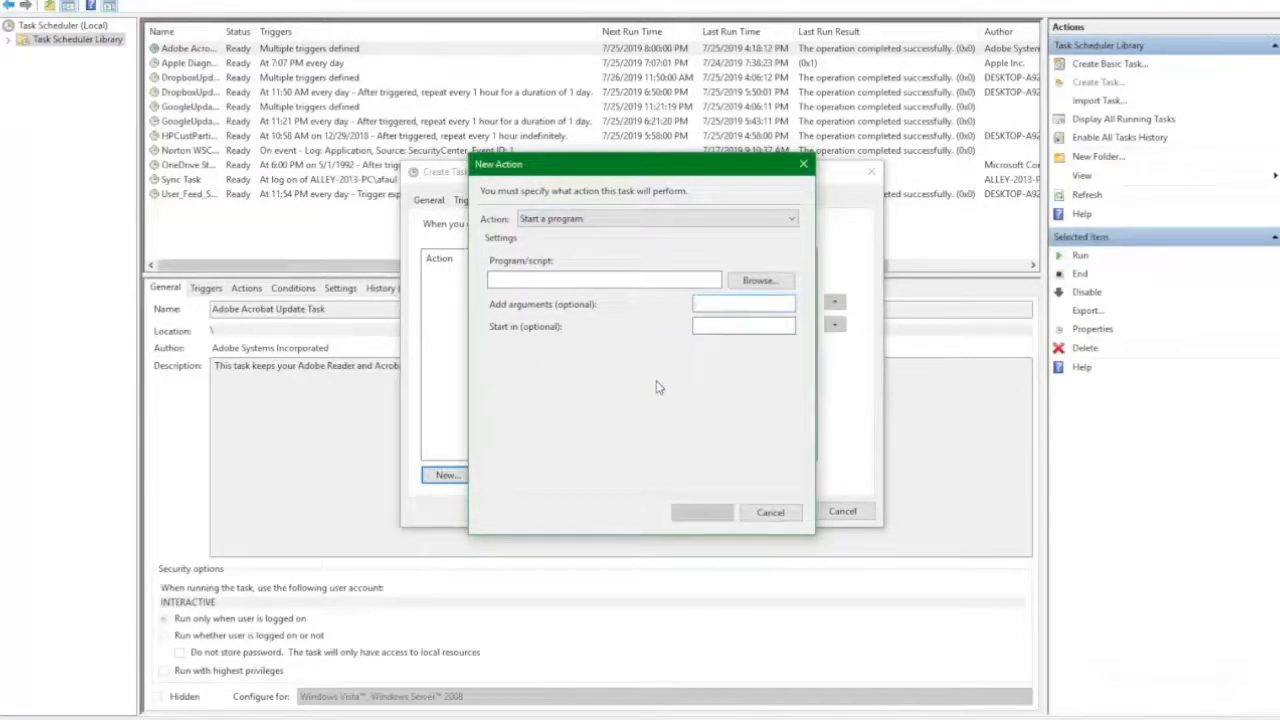
type("-")
left_click(803, 163)
- Review the new task's conditions and additional settings, and close the task without saving it
left_click(553, 200)
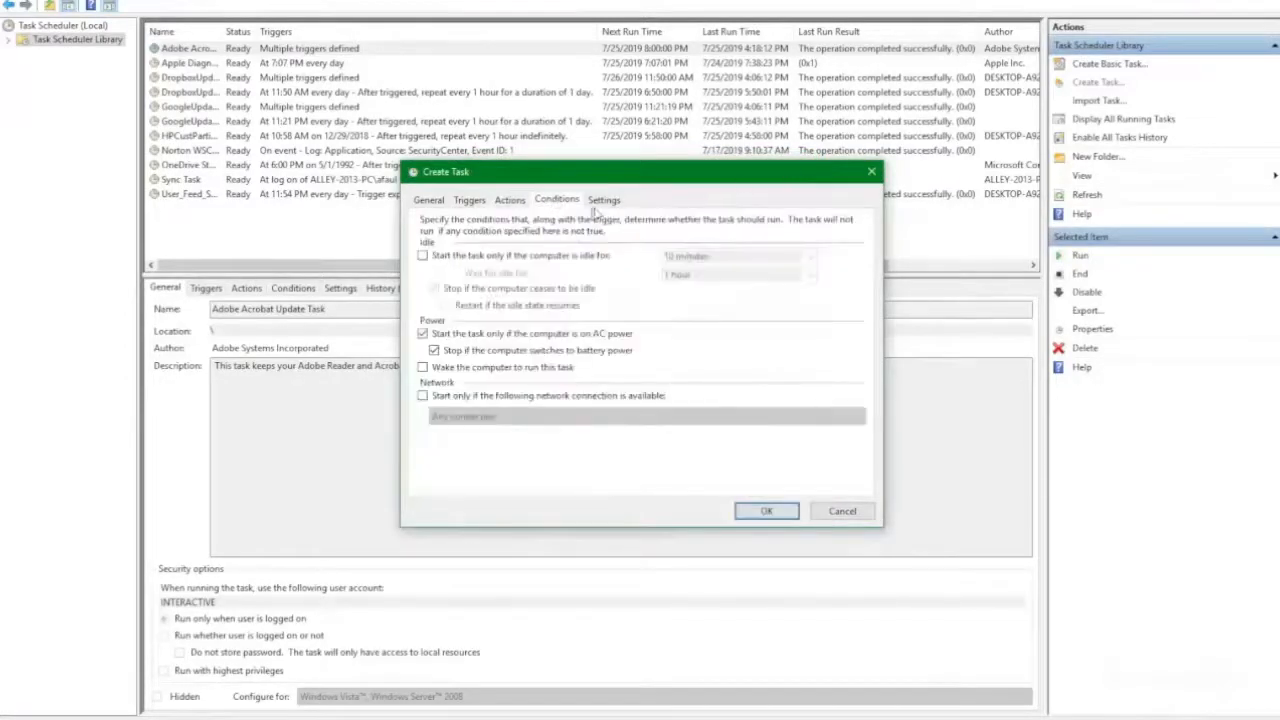
left_click(614, 202)
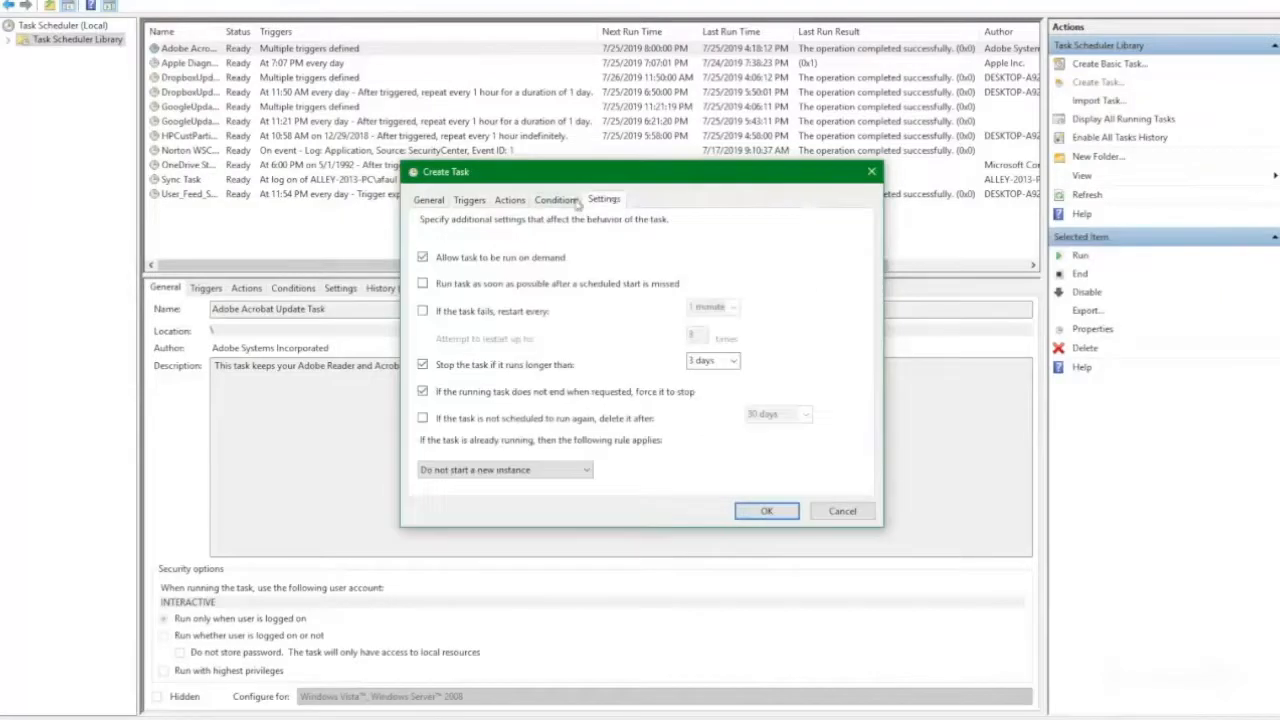
left_click(574, 201)
left_click(871, 172)
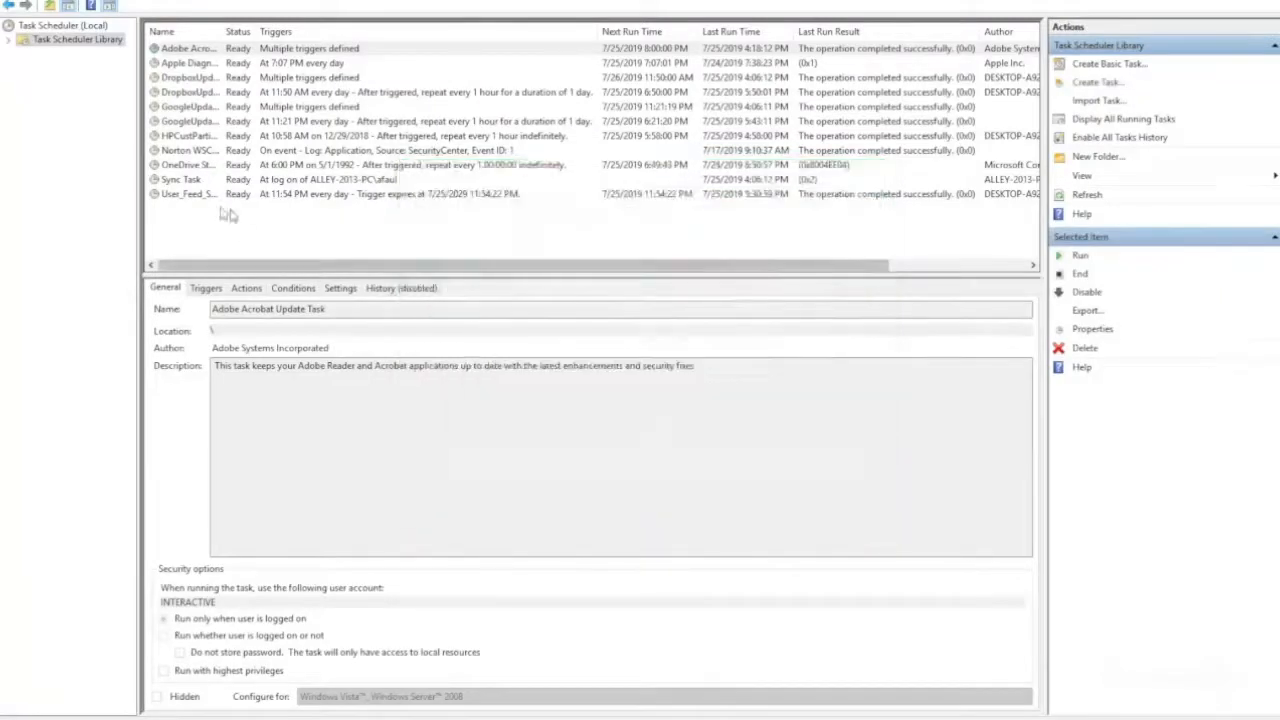
- Open the properties of the existing Sync Task and review its general options and trigger
left_click(199, 181)
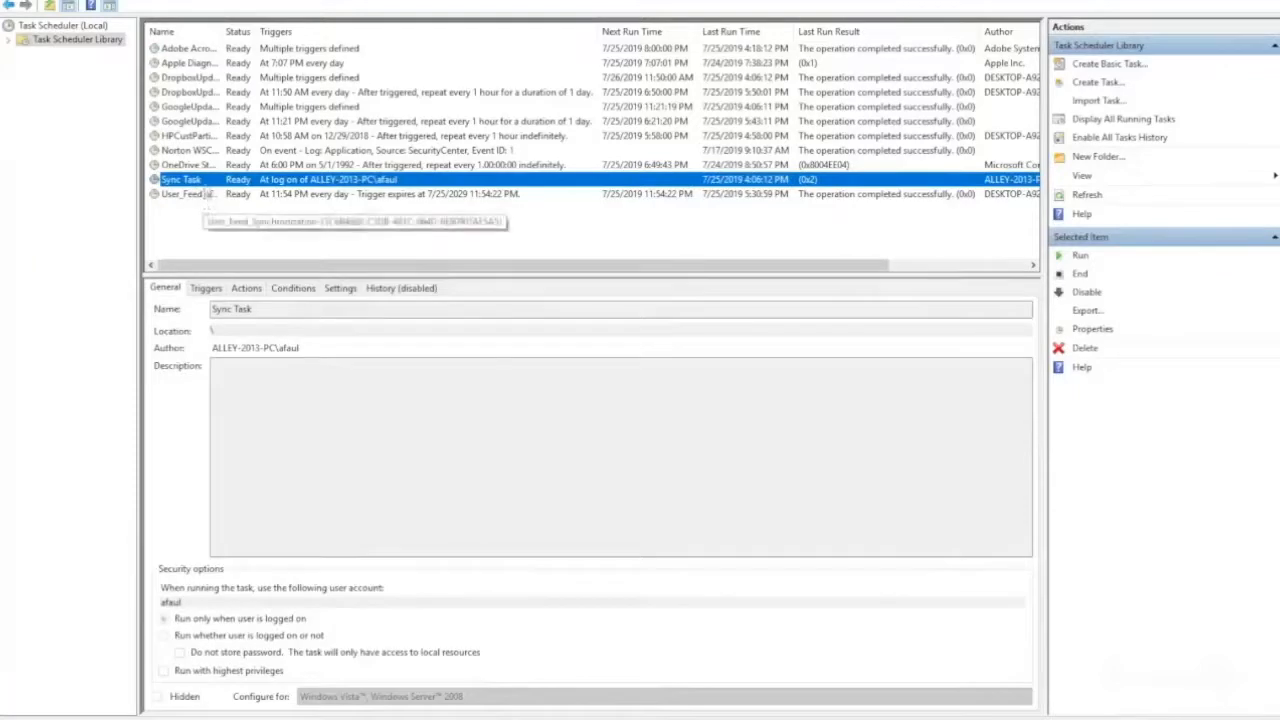
double_click(203, 181)
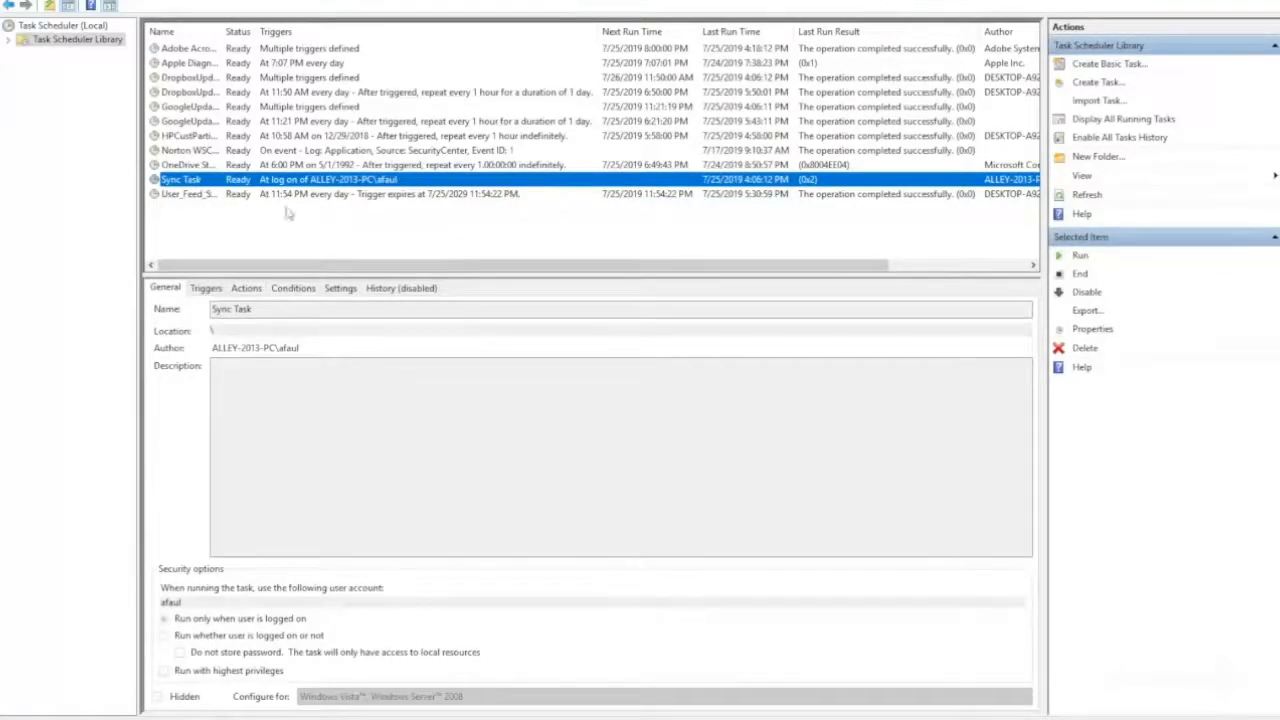
left_click_drag(502, 150, 730, 120)
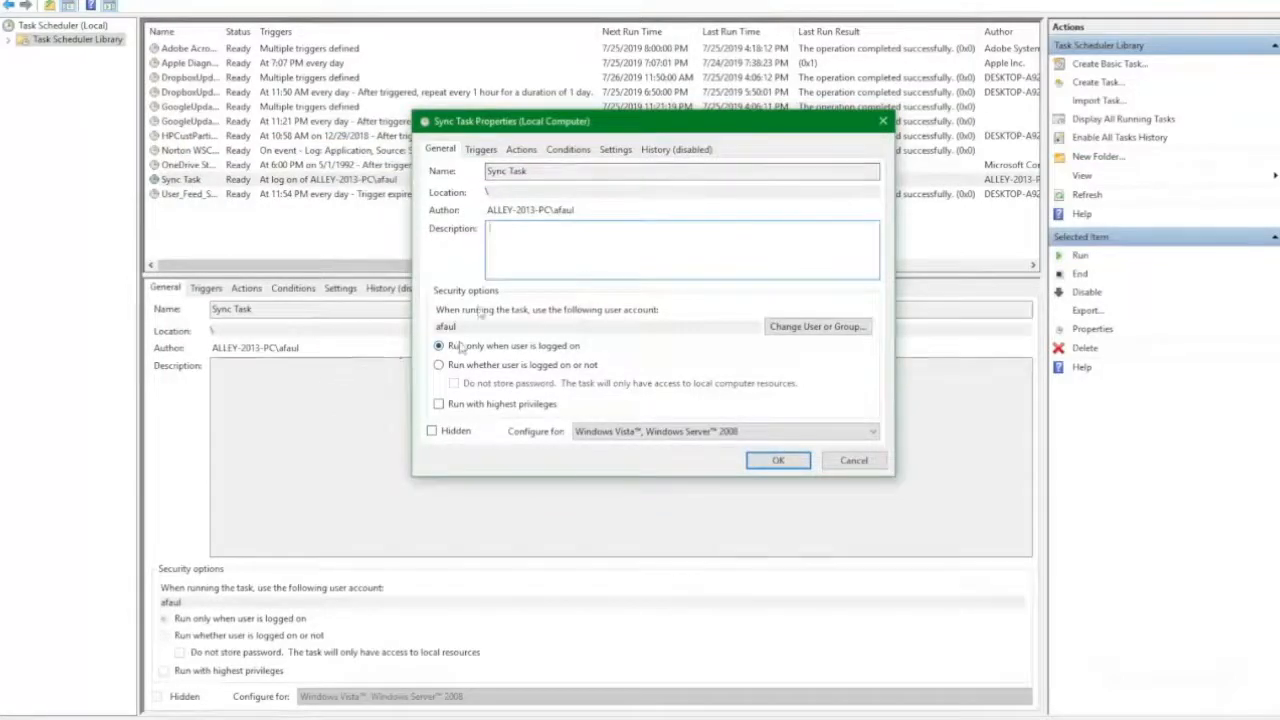
left_click(480, 150)
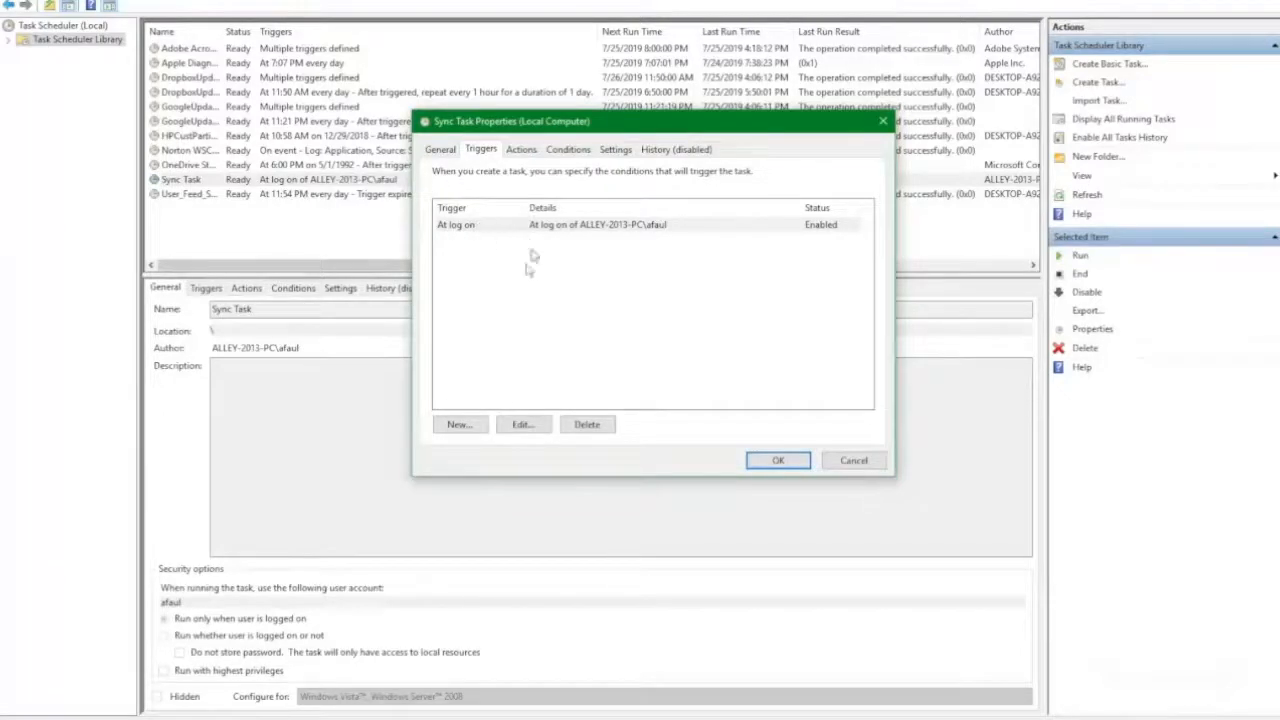
- Examine the program path and argument in Sync Task's Start a program action and accept them as they are
left_click(522, 150)
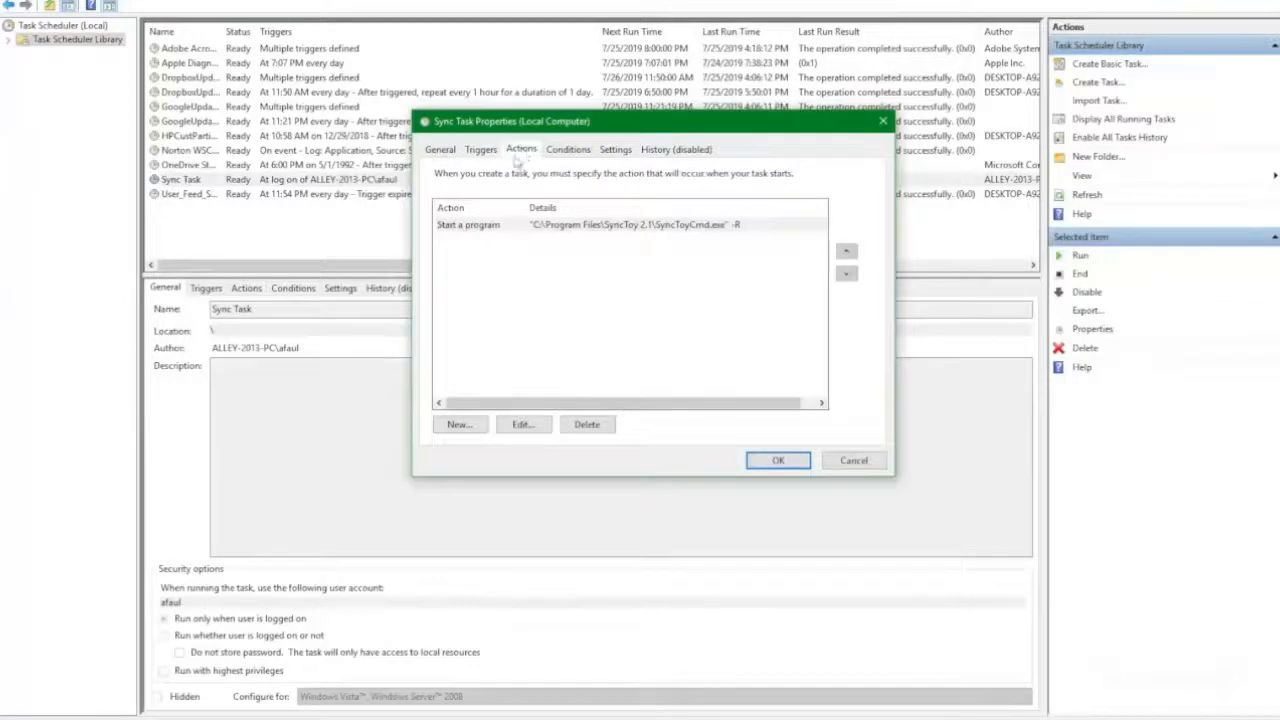
double_click(474, 228)
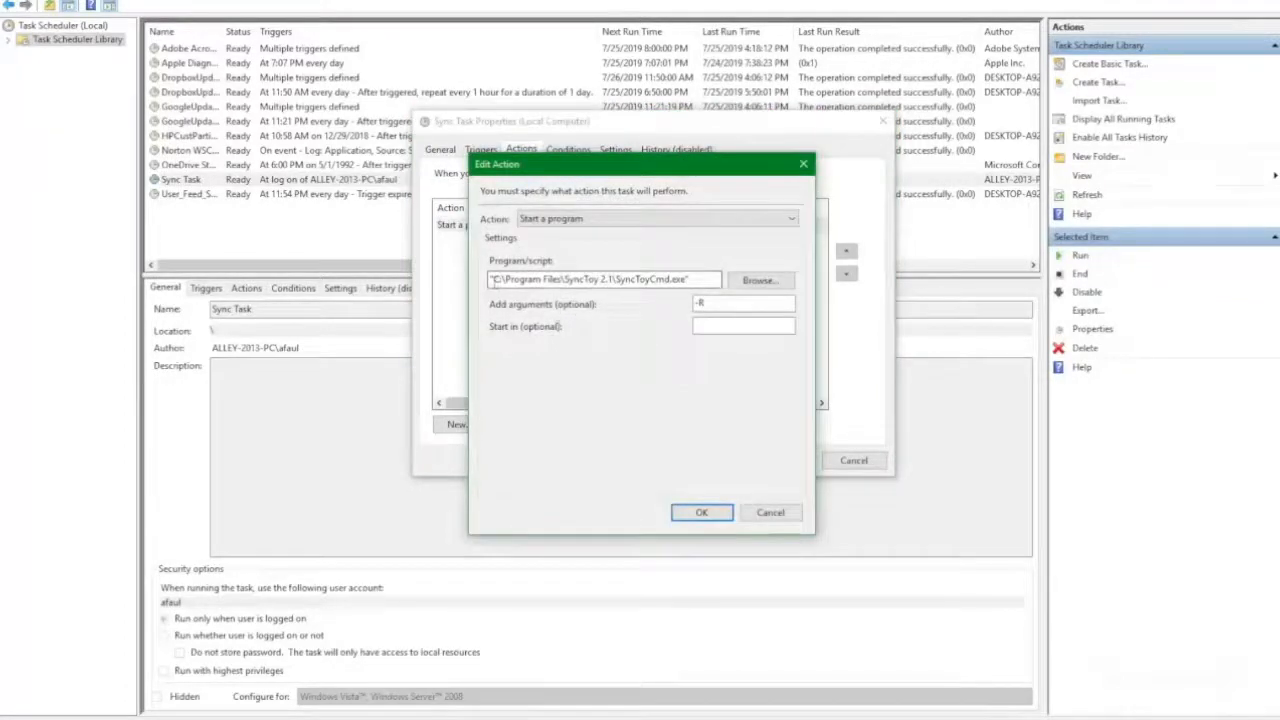
left_click_drag(493, 282, 686, 285)
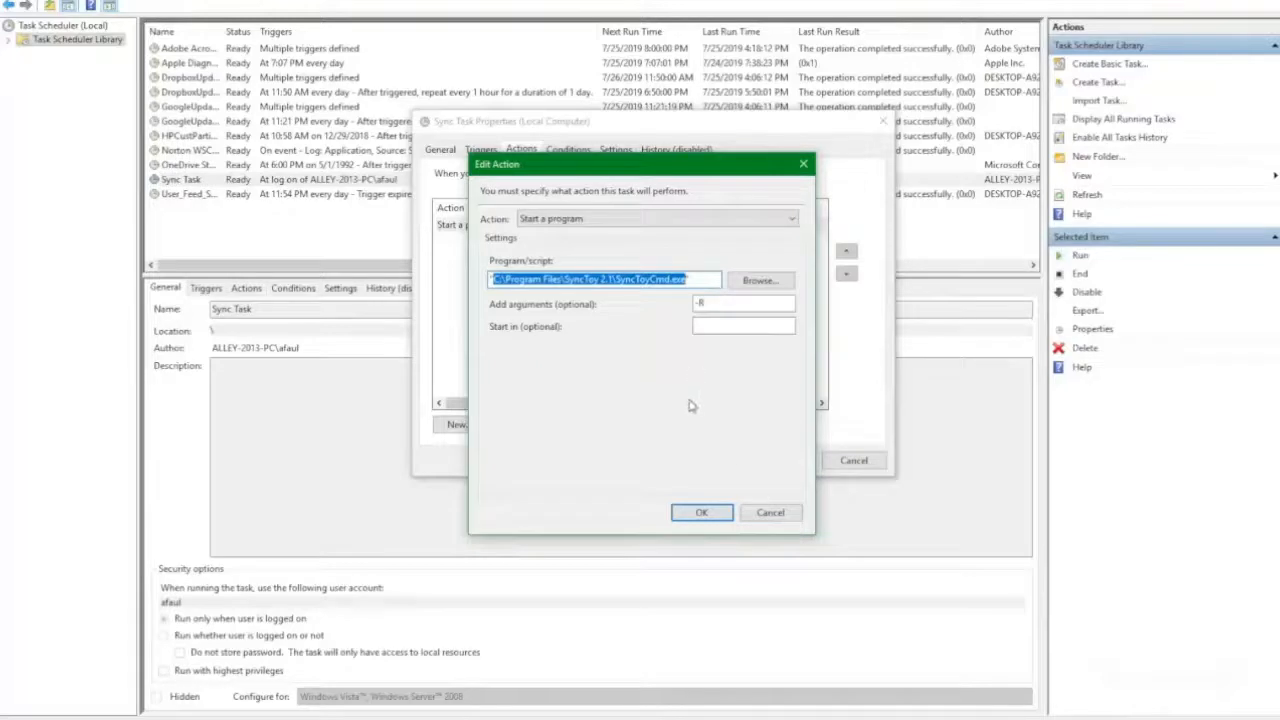
left_click(701, 513)
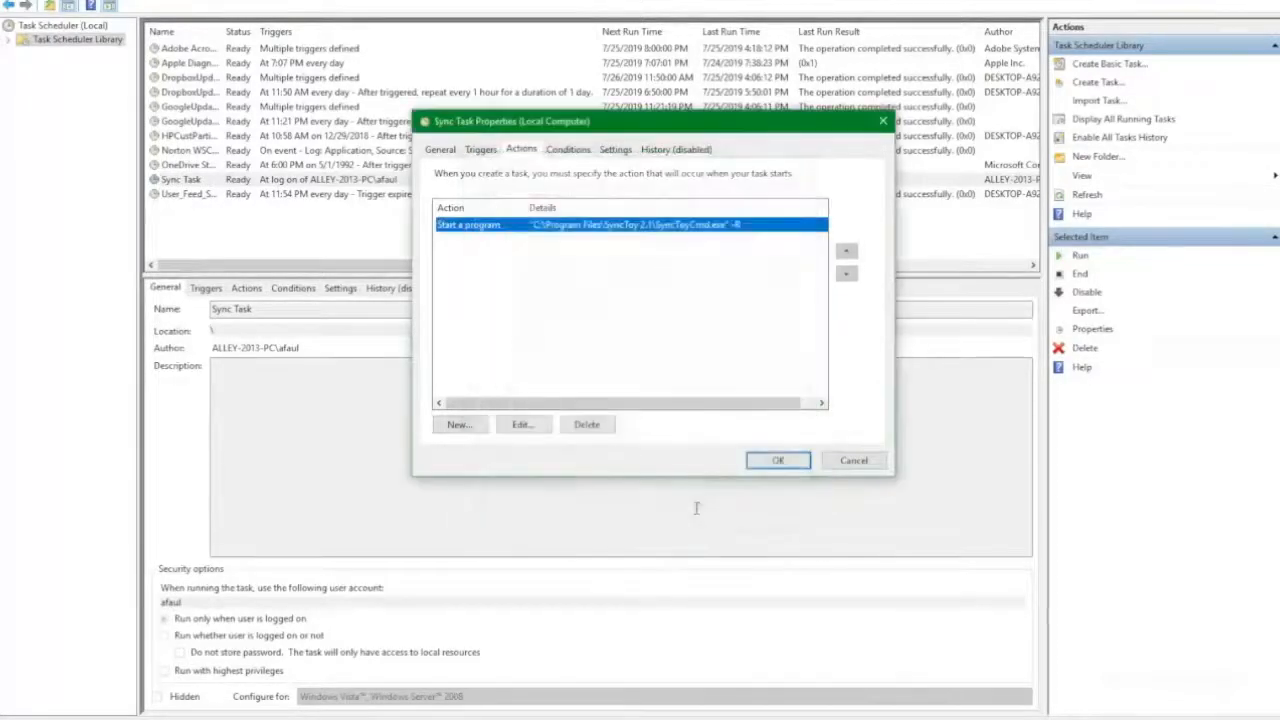
- Review Sync Task's conditions, additional settings and history, and accept the task properties as they are
left_click(567, 150)
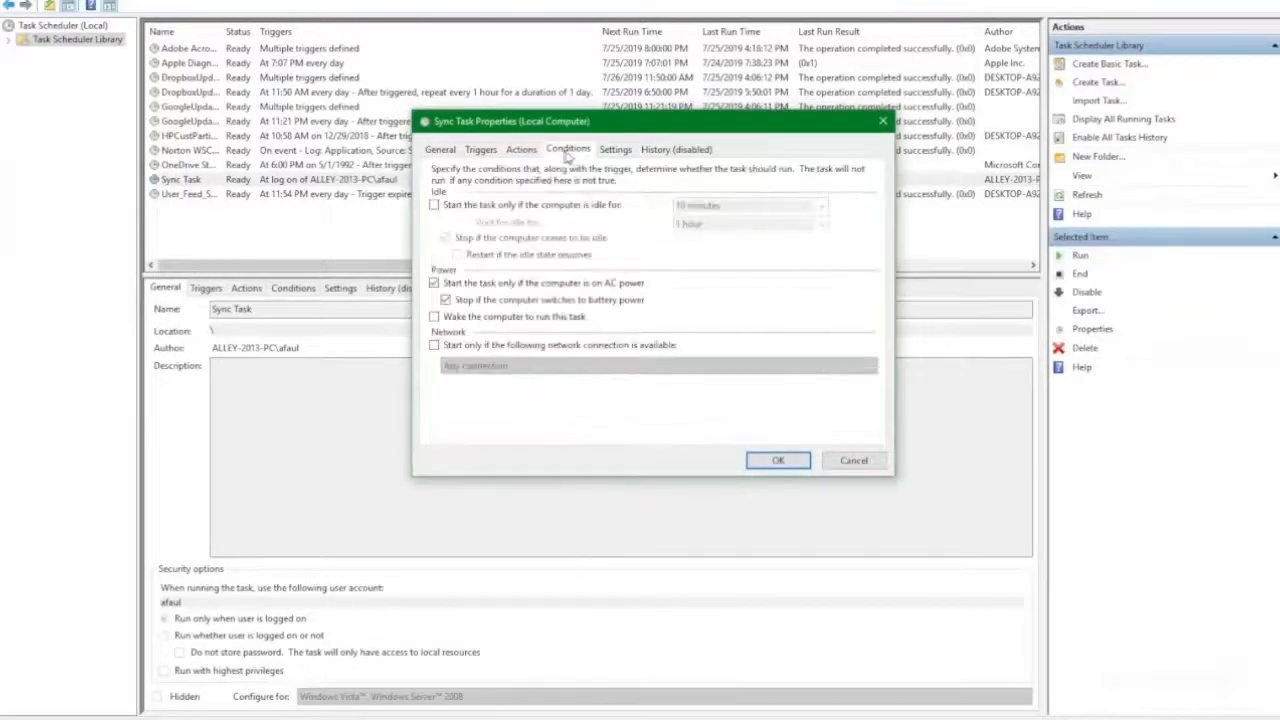
left_click(625, 150)
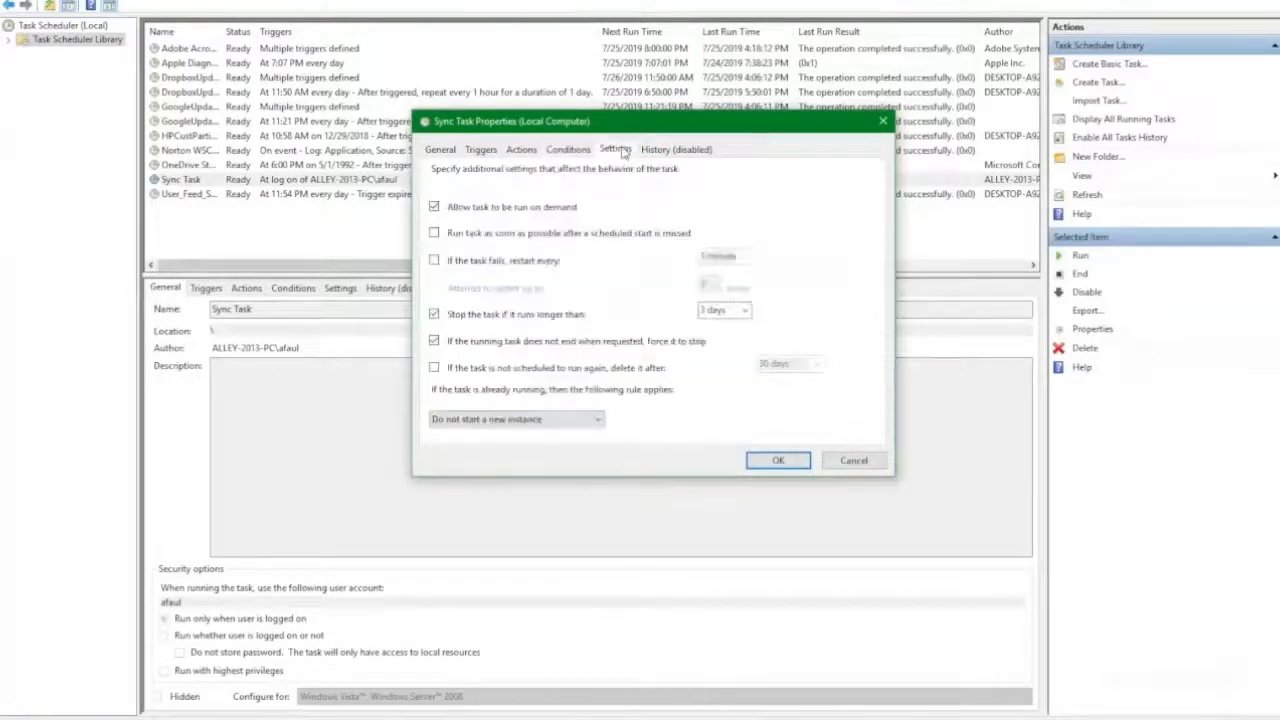
left_click(675, 150)
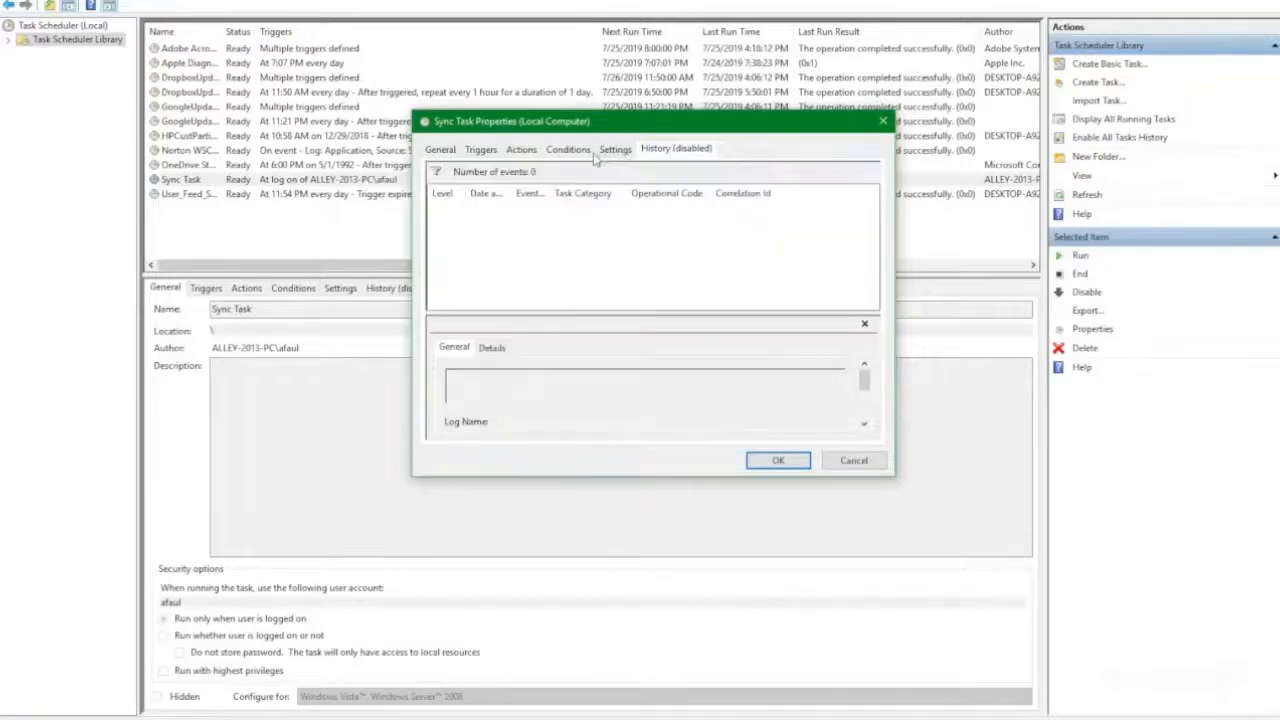
left_click(615, 149)
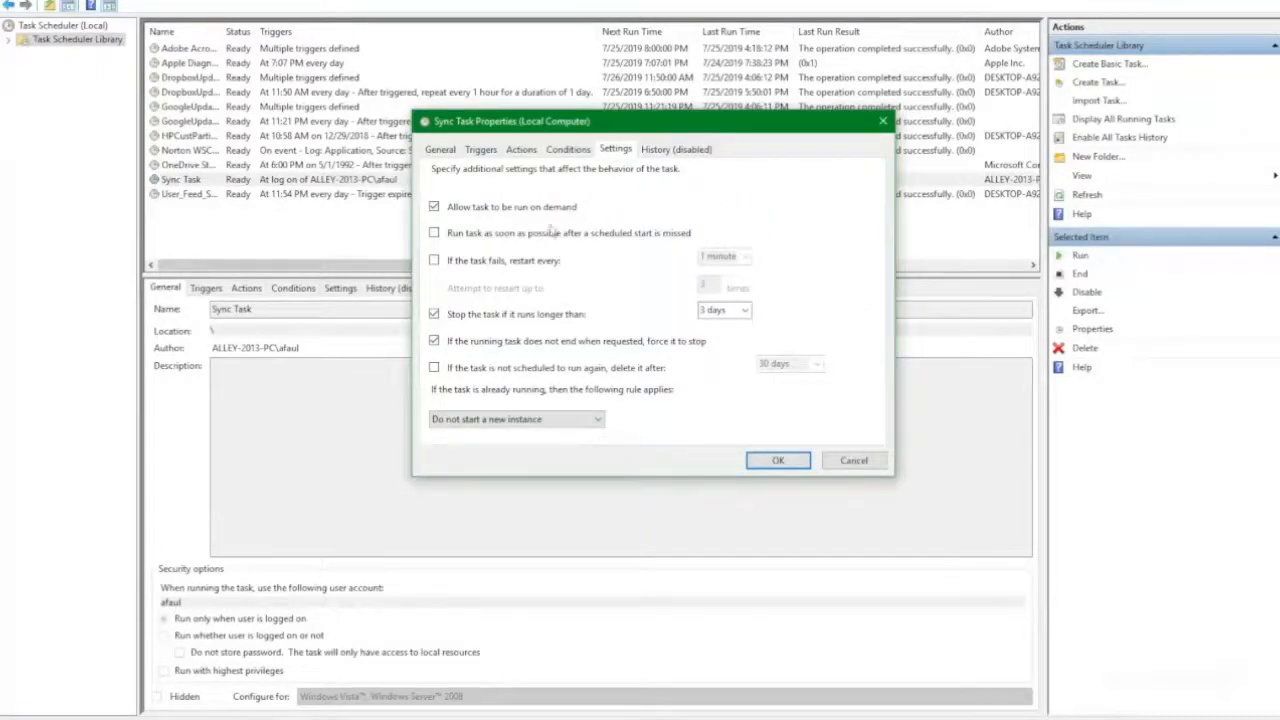
left_click(785, 460)
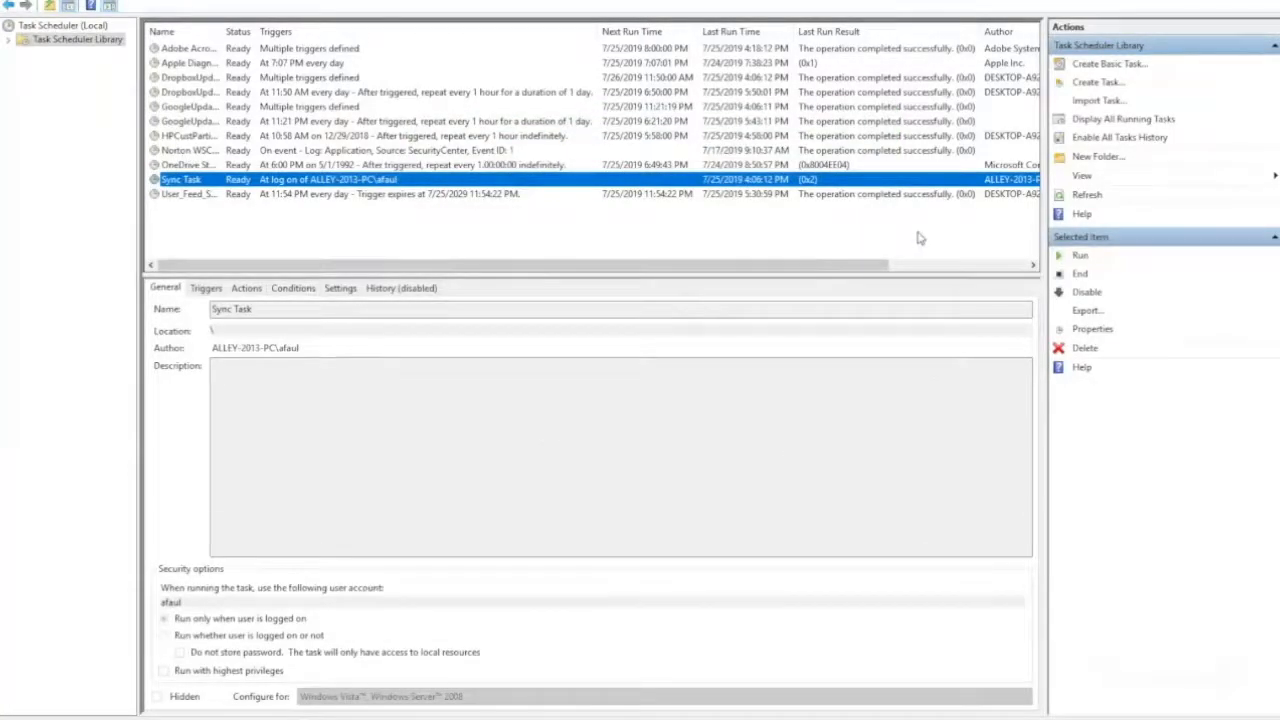
key("shift+Down")
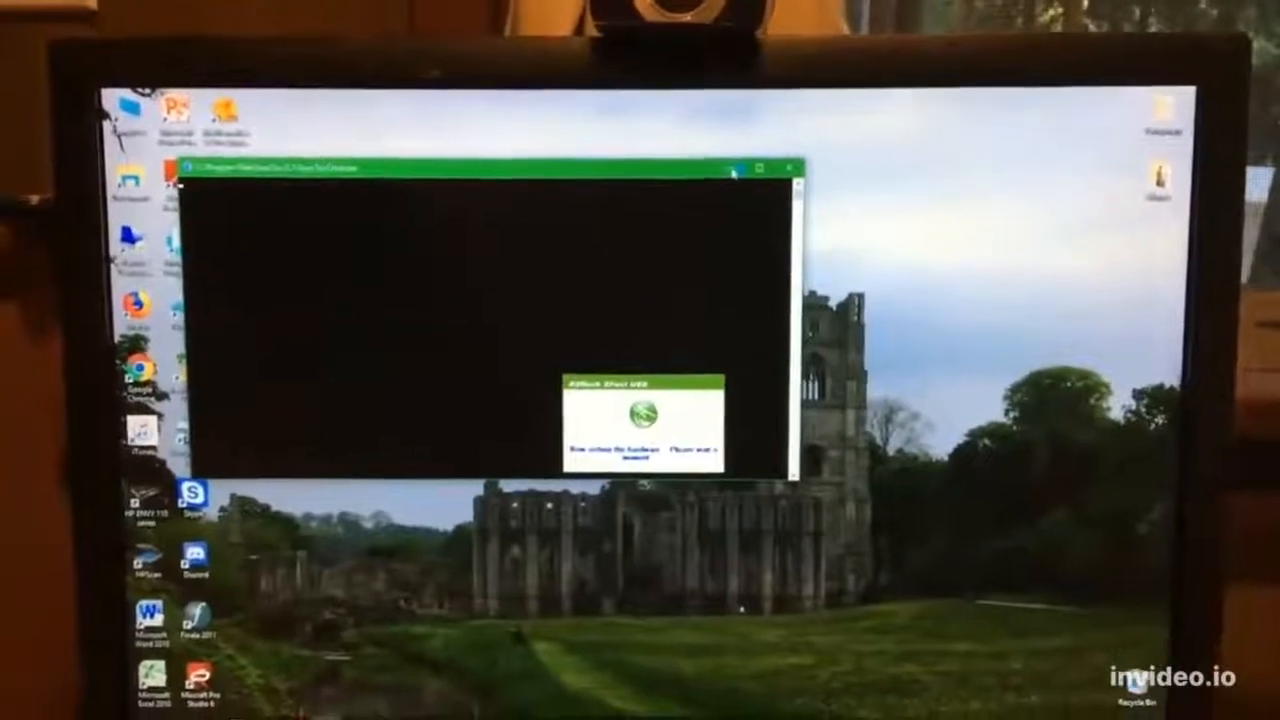
- Minimize the SyncToy command window that runs at log on, and restore it to view
left_click(733, 170)
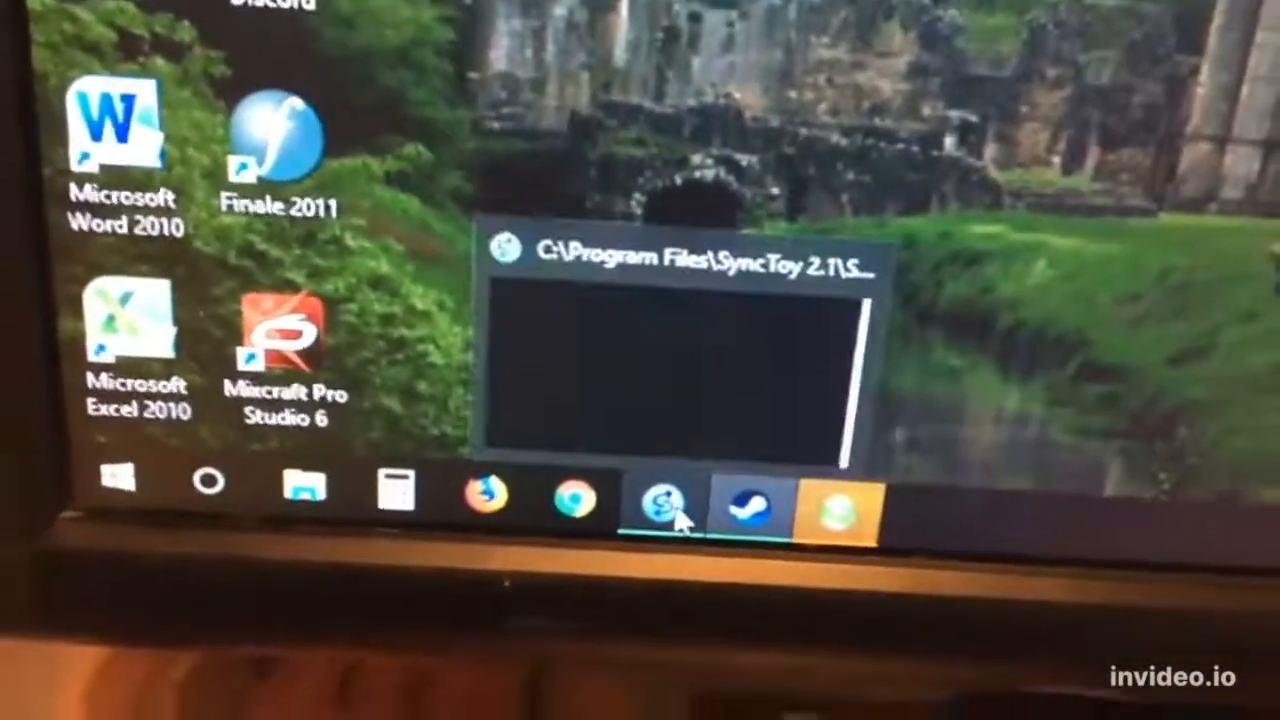
left_click(665, 515)
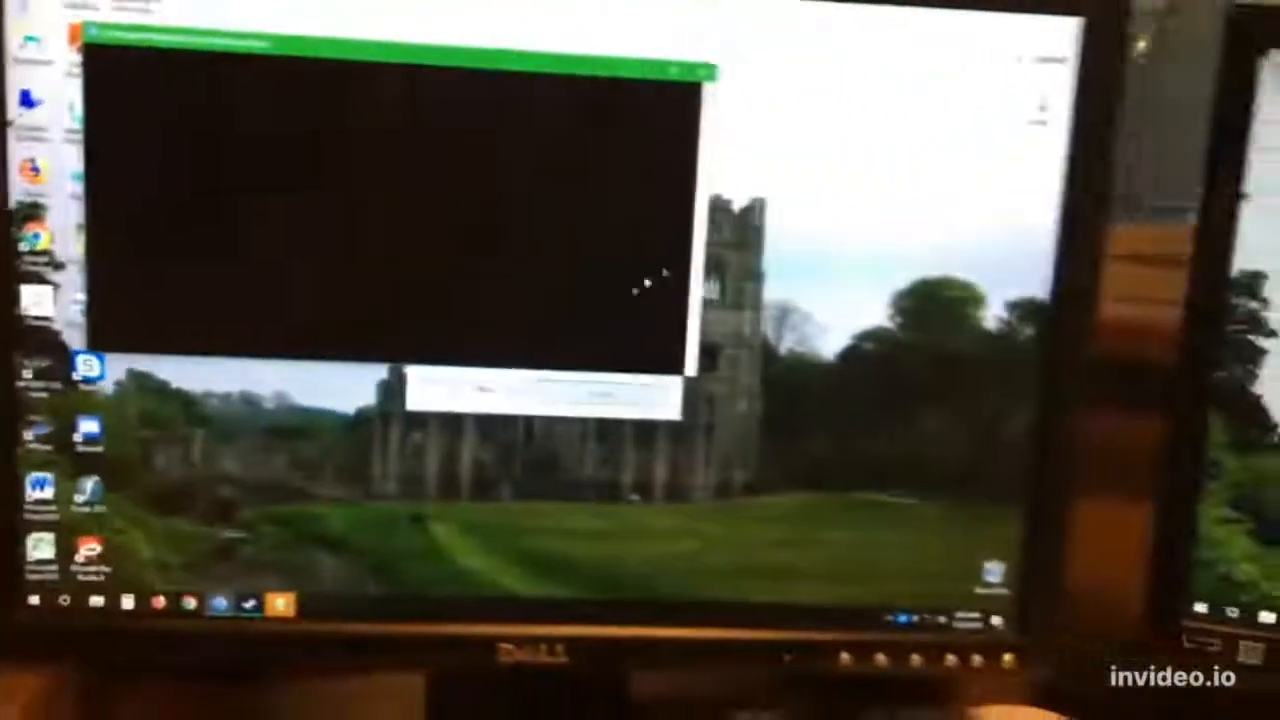